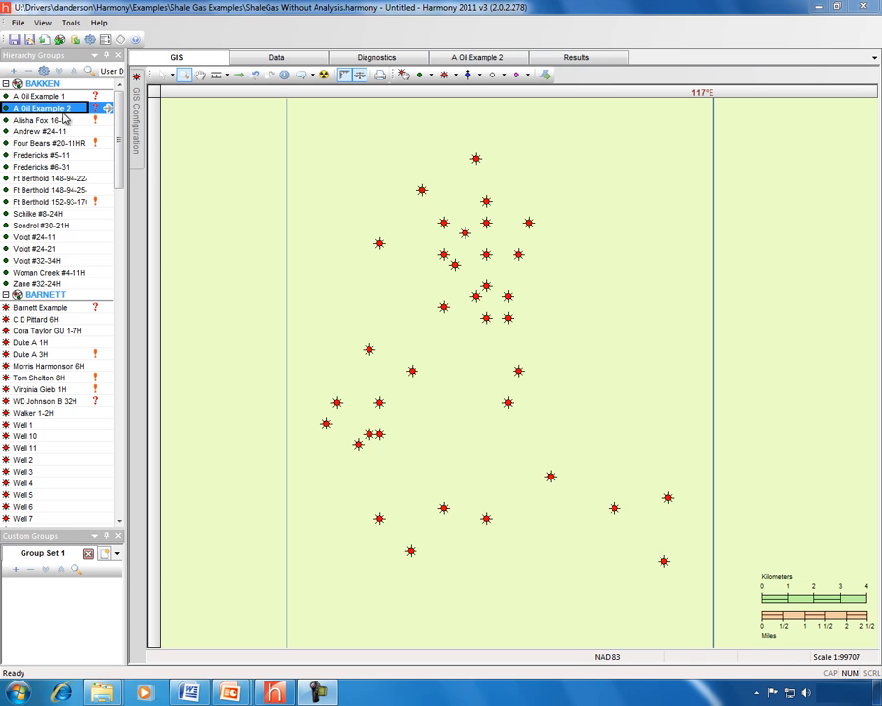
Review the production and pressure diagnostics of A Oil Example 2 together with its oil PVT properties.
left_click(377, 59)
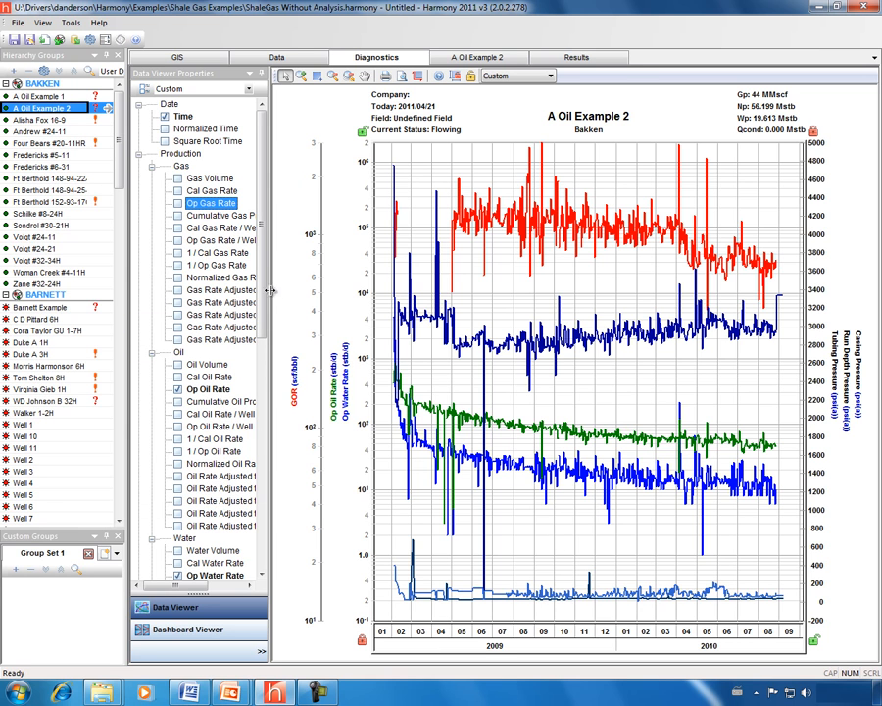
scroll(188, 204, "down", 7)
left_click_drag(287, 376, 278, 269)
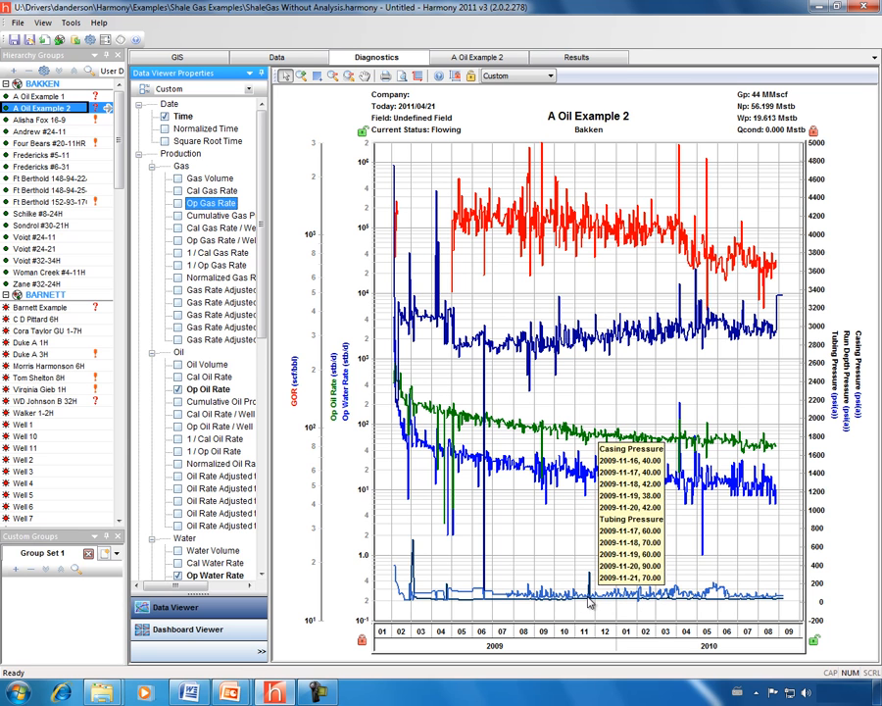
left_click(308, 60)
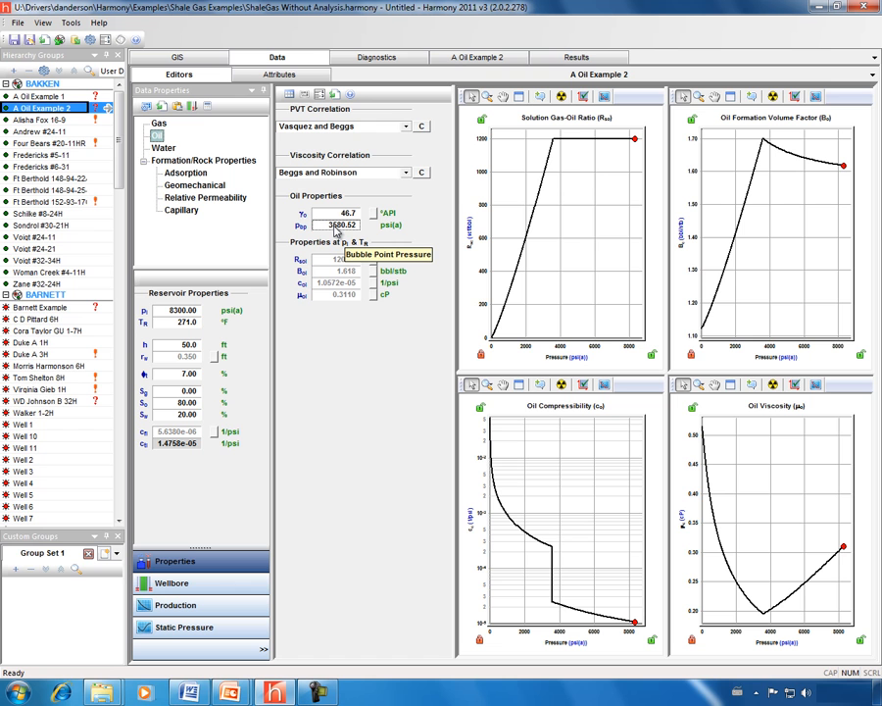
left_click(361, 60)
mouse_move(460, 224)
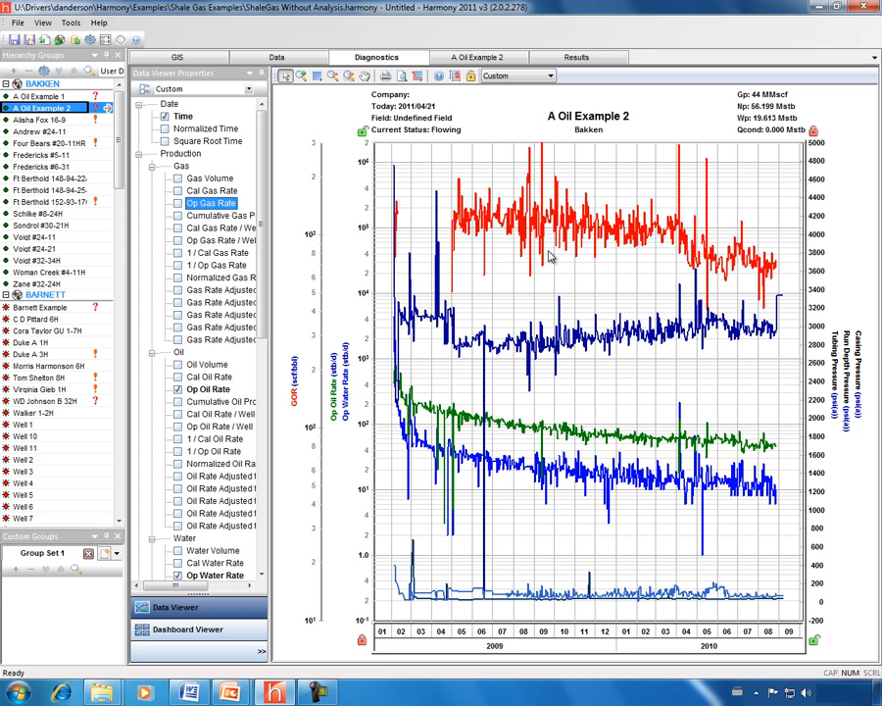
Inspect the well's wellbore configuration and its production data table through to the calculated sandface pressures.
left_click(278, 58)
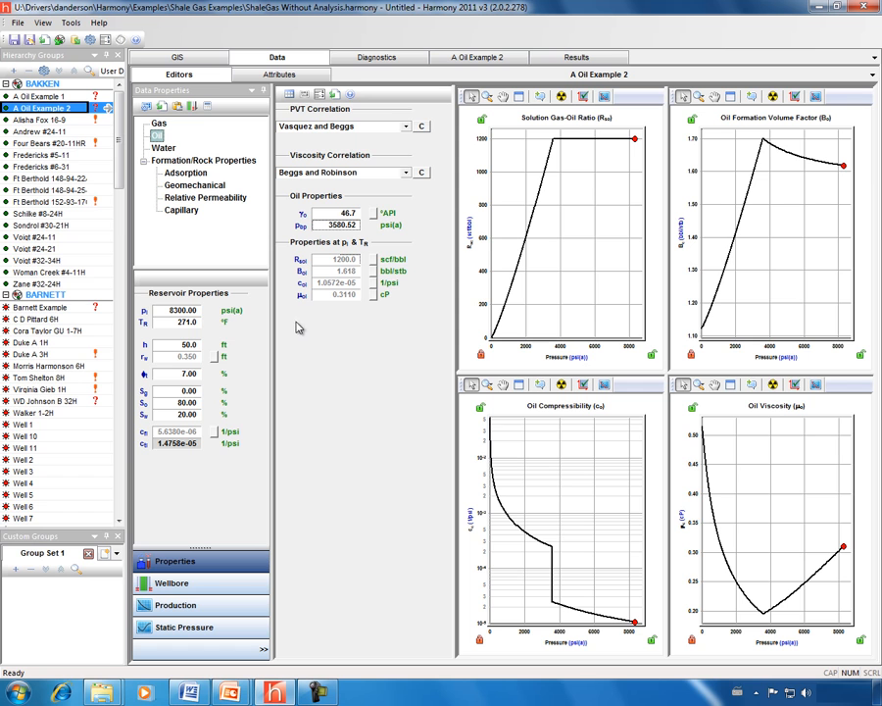
left_click(171, 585)
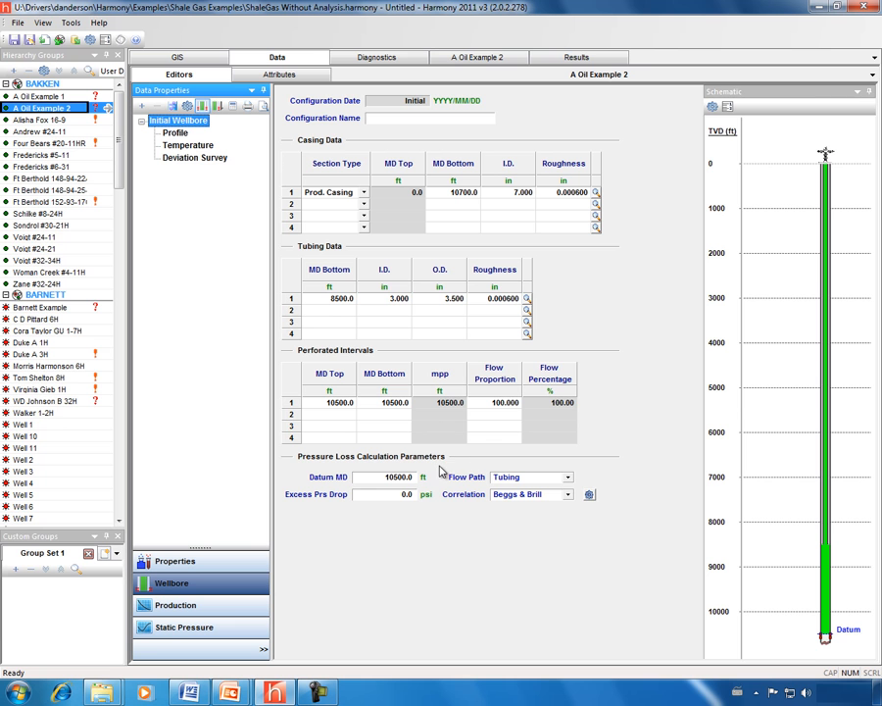
left_click(177, 604)
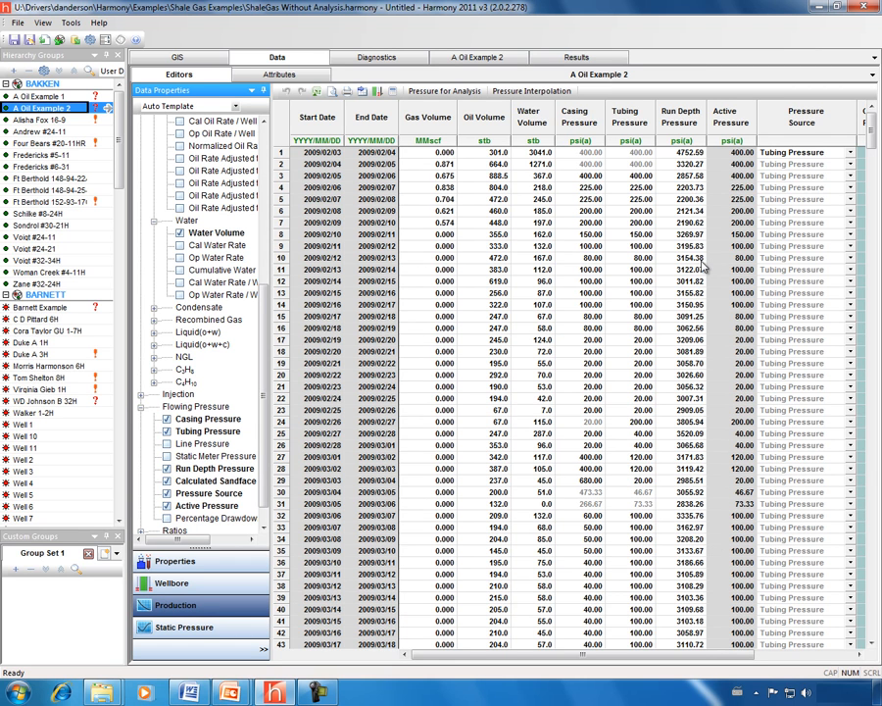
left_click_drag(404, 650, 508, 652)
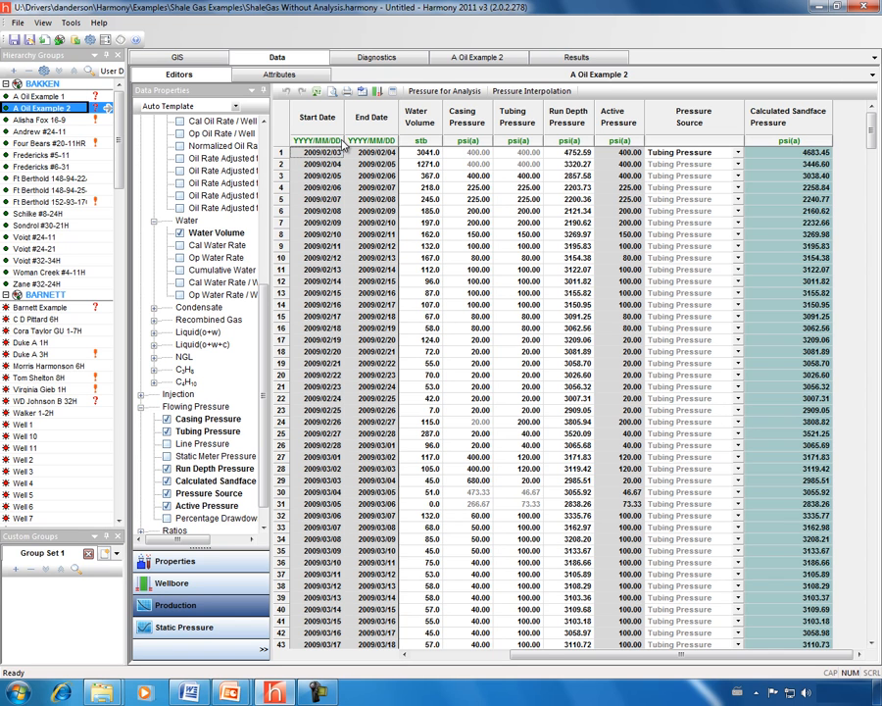
Open an Oil Rate vs. Cumulative Oil decline analysis for A Oil Example 2.
left_click(477, 56)
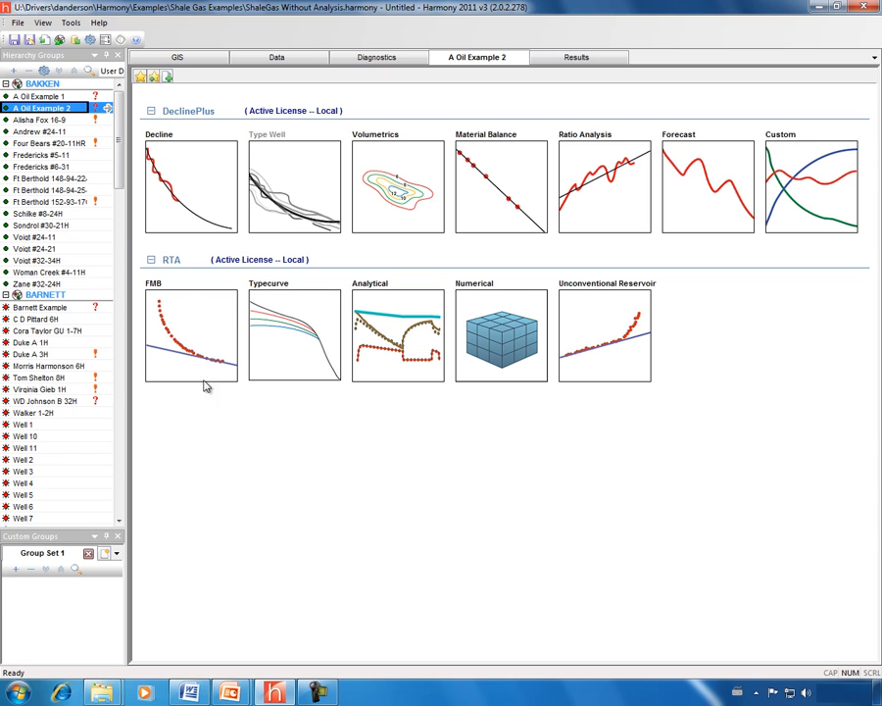
left_click(186, 183)
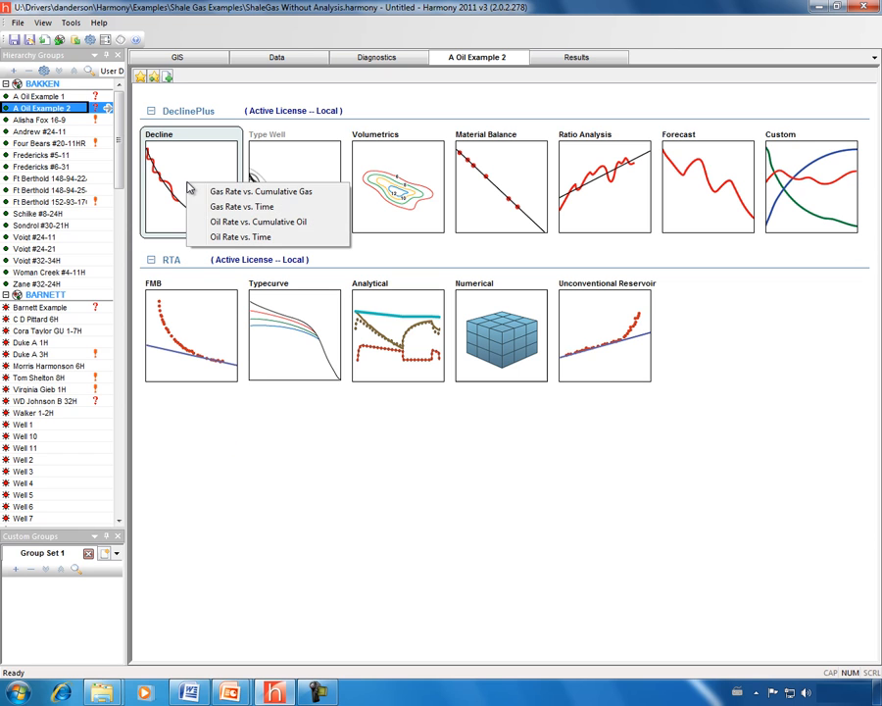
left_click(219, 225)
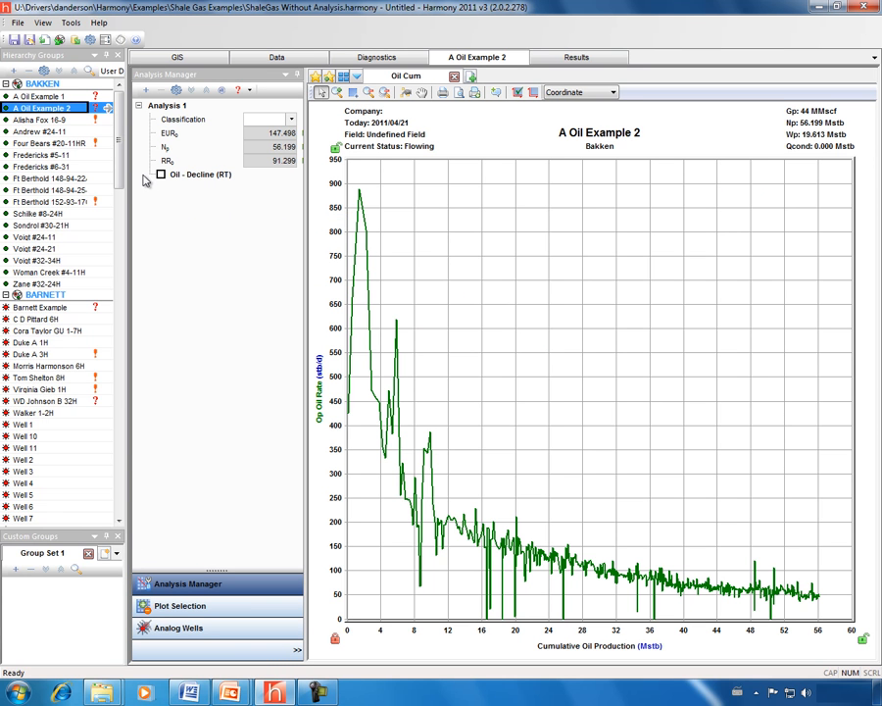
Delete the existing Analysis 1 and add a new oil decline analysis in its place.
left_click(160, 107)
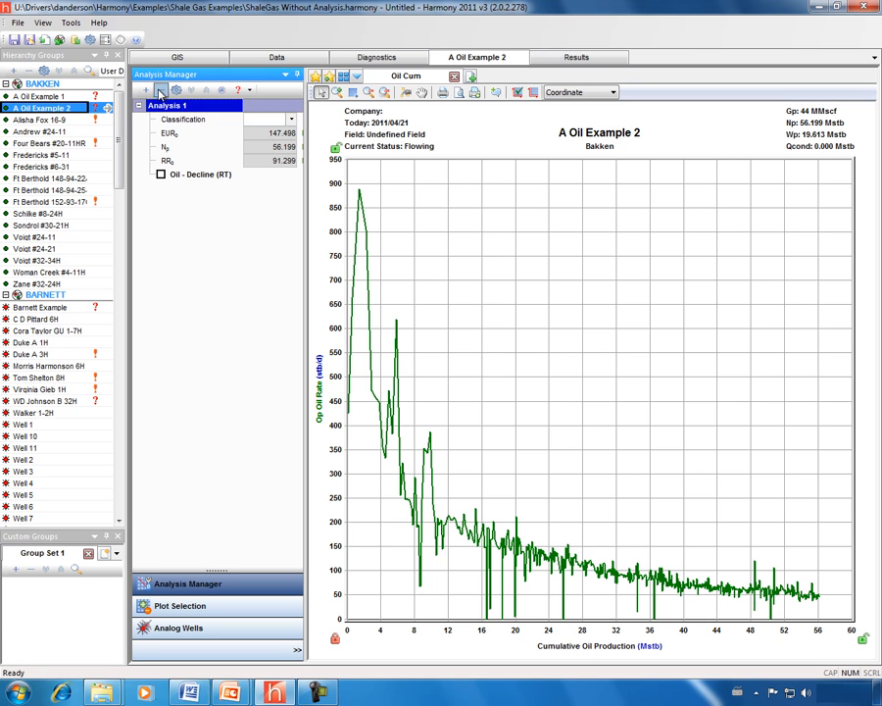
left_click(161, 90)
left_click(146, 90)
left_click(156, 106)
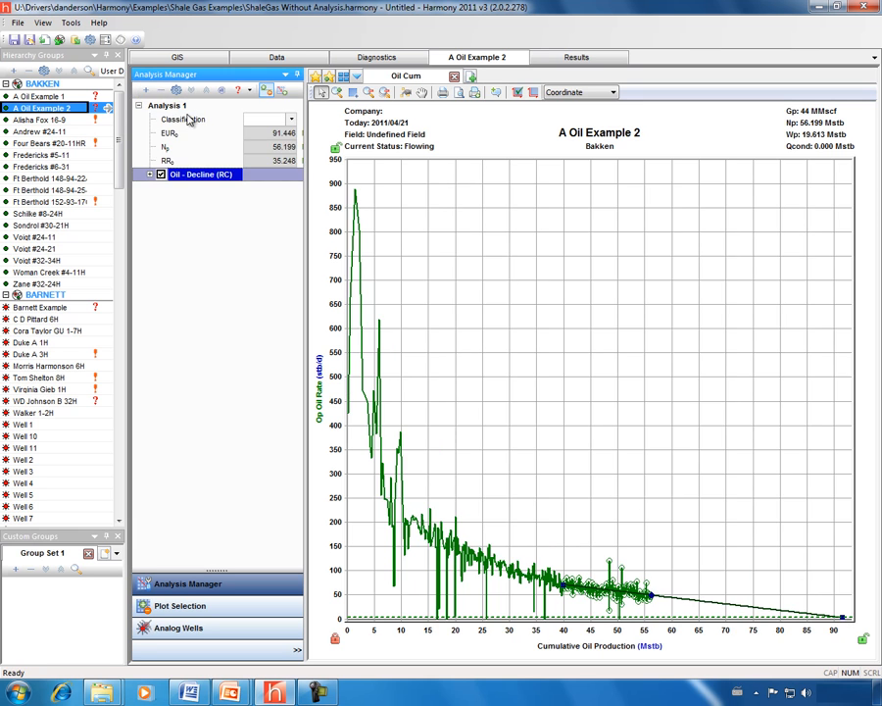
Rescale the plot to about 400 stb/d and 180 Mstb, and pull the decline line's forecast end slightly inward.
left_click_drag(423, 621, 408, 621)
left_click_drag(330, 577, 324, 519)
left_click(546, 585)
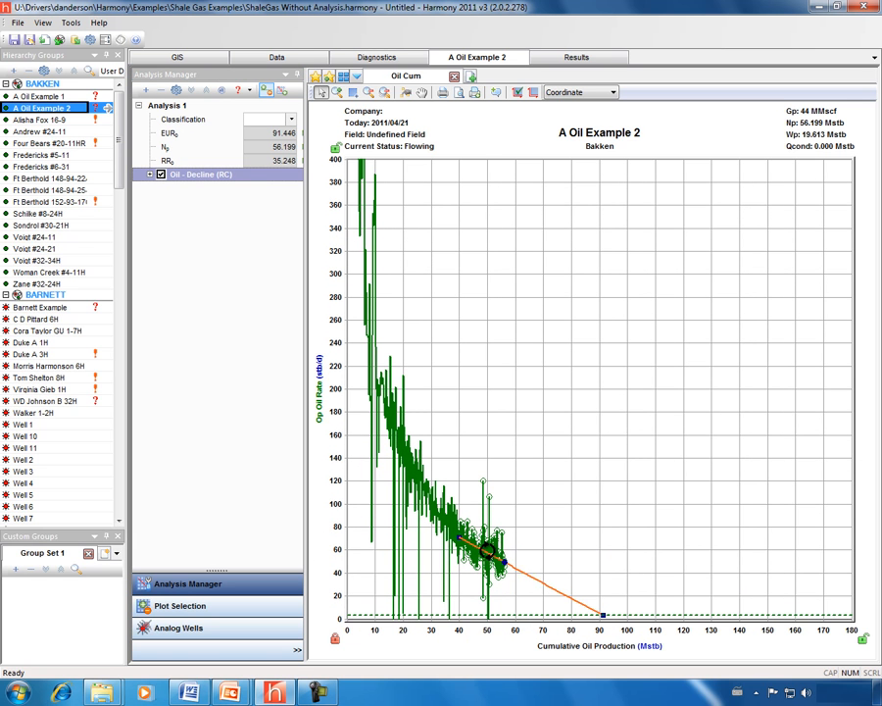
left_click_drag(546, 585, 540, 591)
mouse_move(560, 586)
left_mouse_down()
mouse_move(544, 593)
mouse_move(555, 588)
left_mouse_up()
Refit the decline curve to the production points from about 13 Mstb to the data's end, and extend the cumulative axis to about 220 Mstb.
left_click(404, 93)
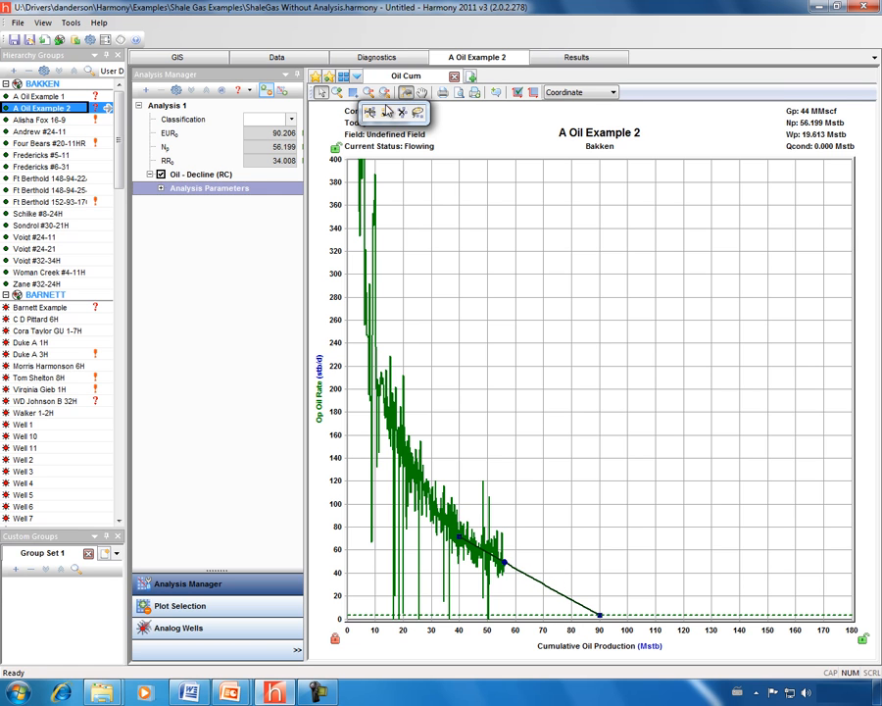
left_click(372, 114)
mouse_move(384, 409)
left_mouse_down()
mouse_move(446, 492)
mouse_move(520, 559)
left_mouse_up()
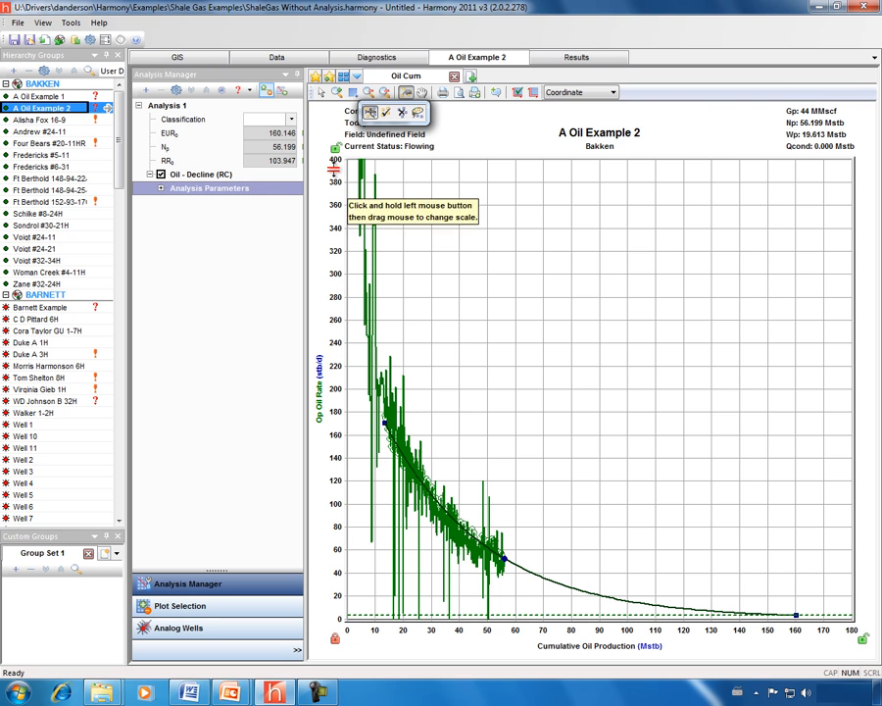
left_click(321, 93)
left_click_drag(397, 443, 498, 581)
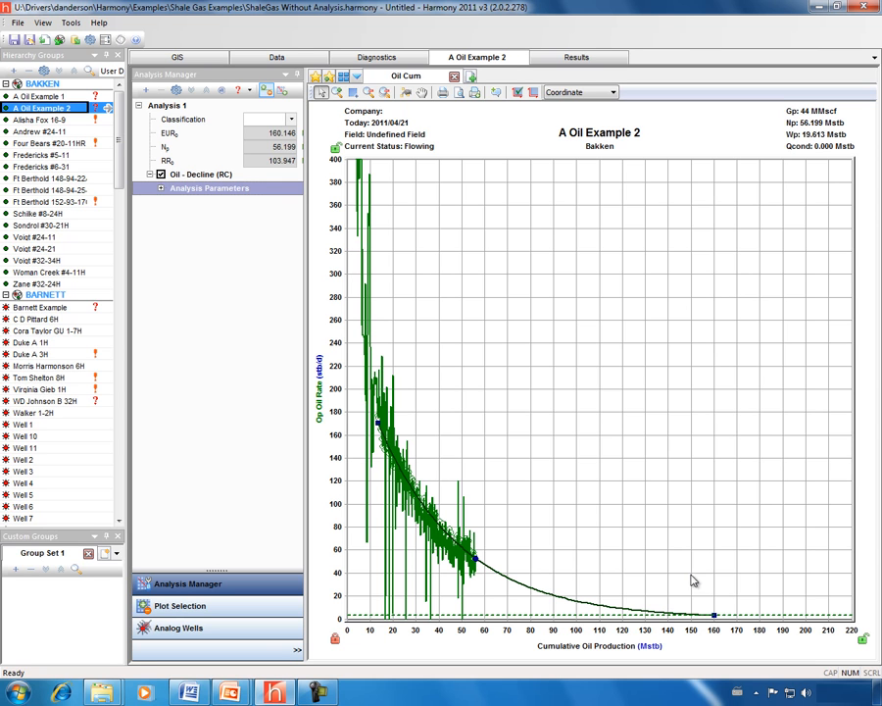
Add a second oil decline analysis and rename the worksheet as Decline Curve Analysis.
left_click(144, 92)
left_click(142, 79)
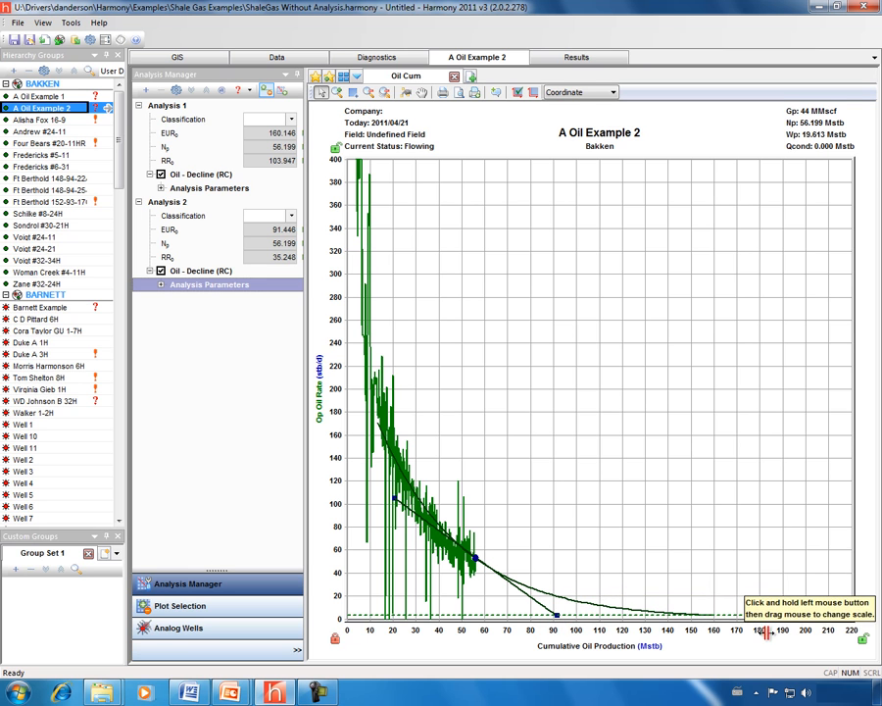
double_click(403, 78)
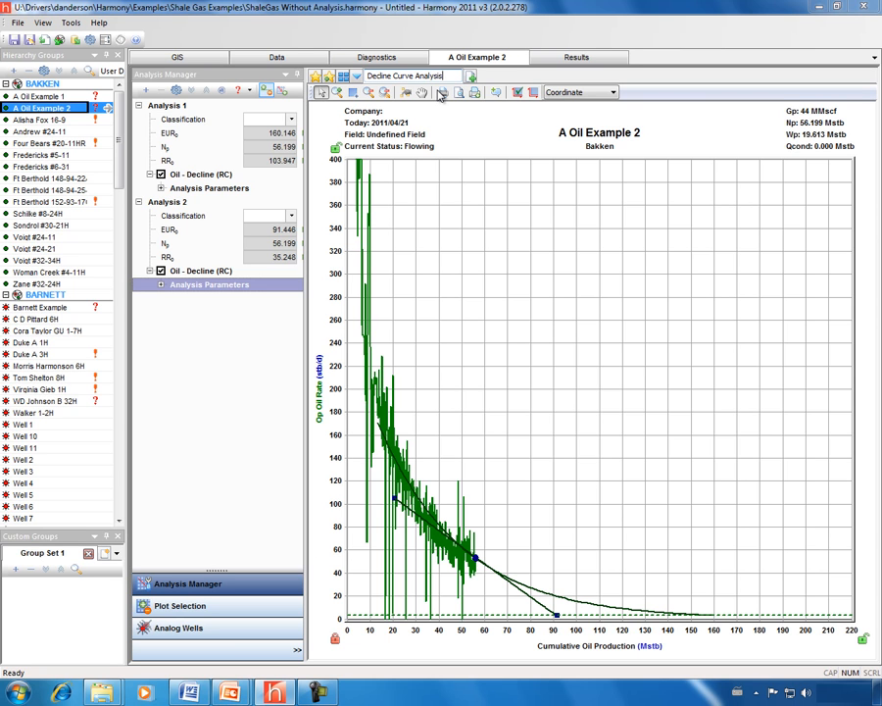
key("Return")
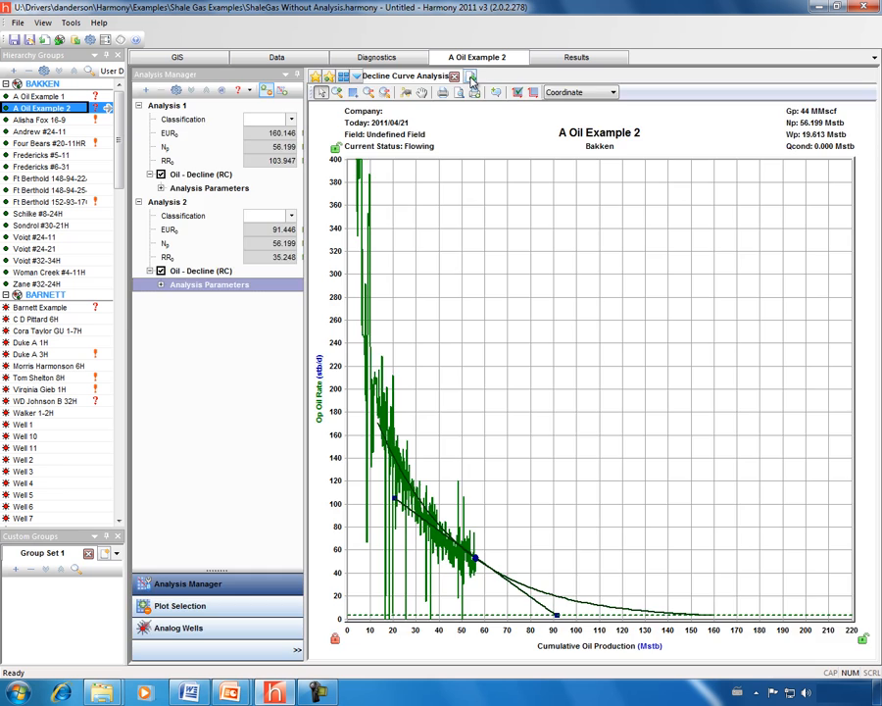
Add an oil Fetkovich typecurve analysis and shift the rate data relative to the typecurves.
left_click(471, 77)
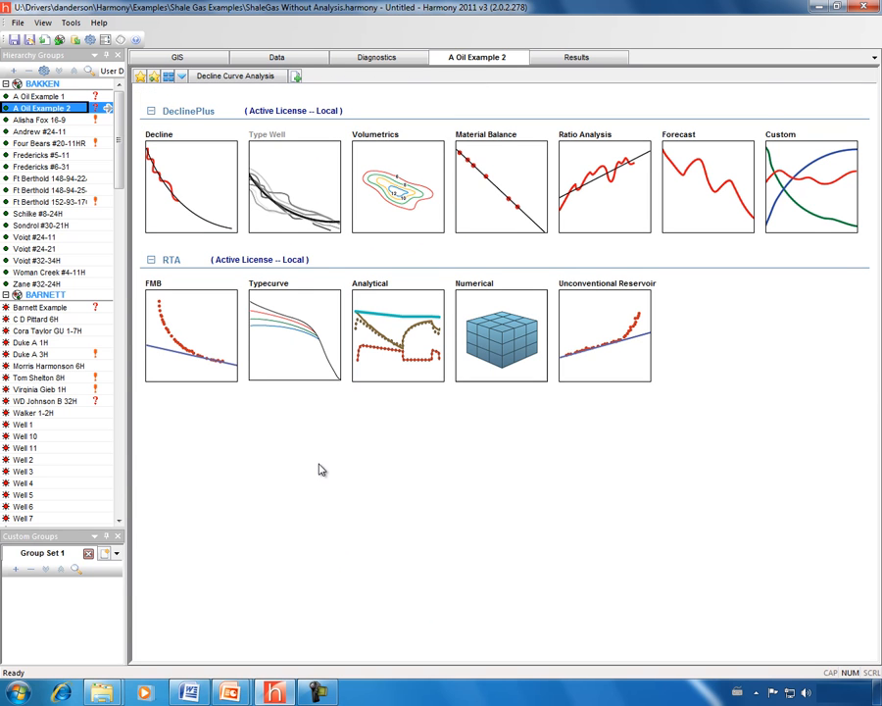
left_click(284, 341)
mouse_move(315, 360)
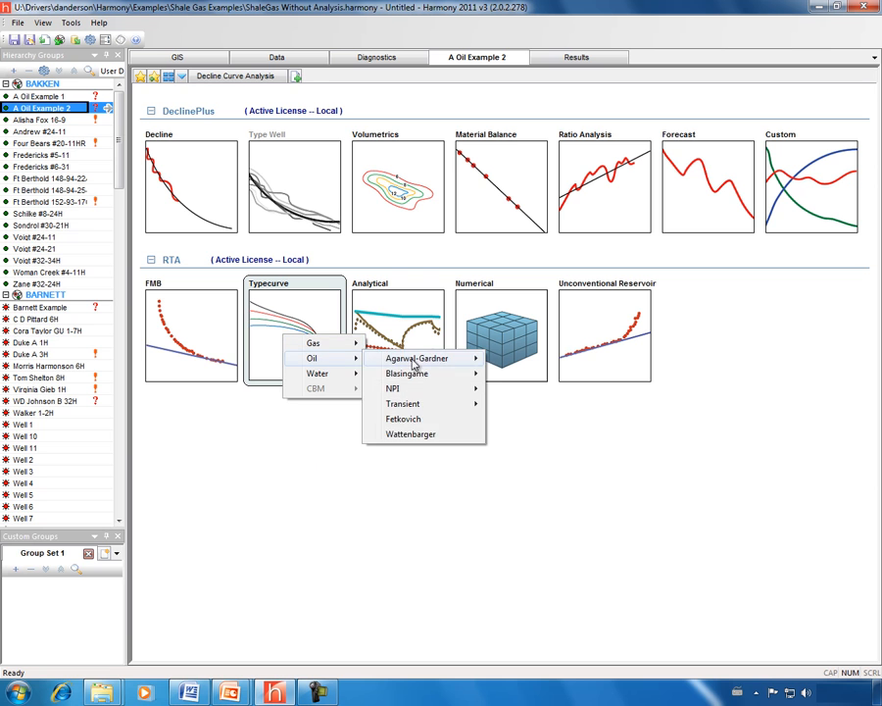
left_click(431, 420)
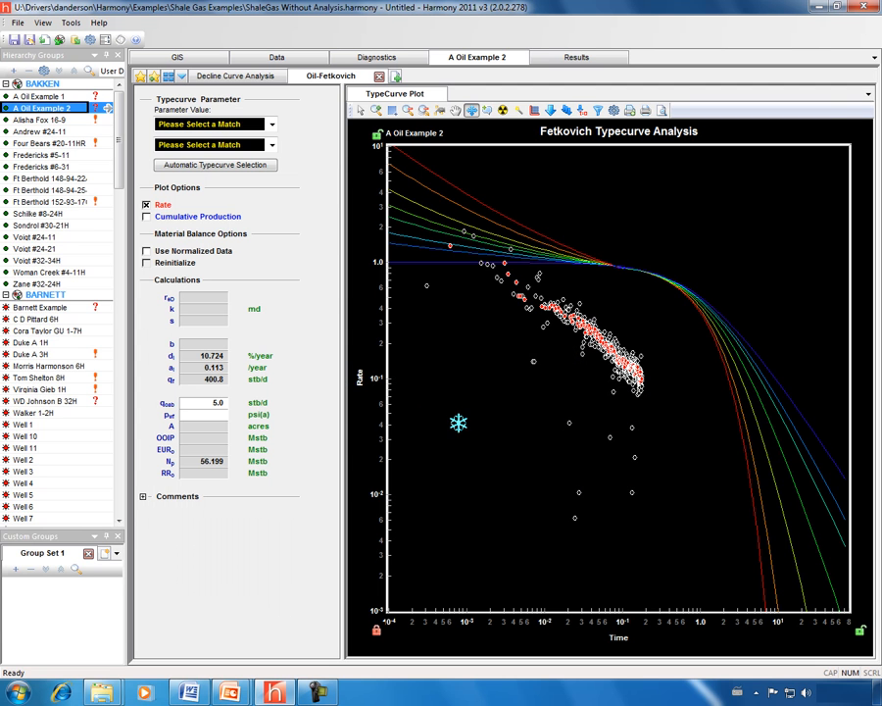
left_click_drag(458, 422, 538, 309)
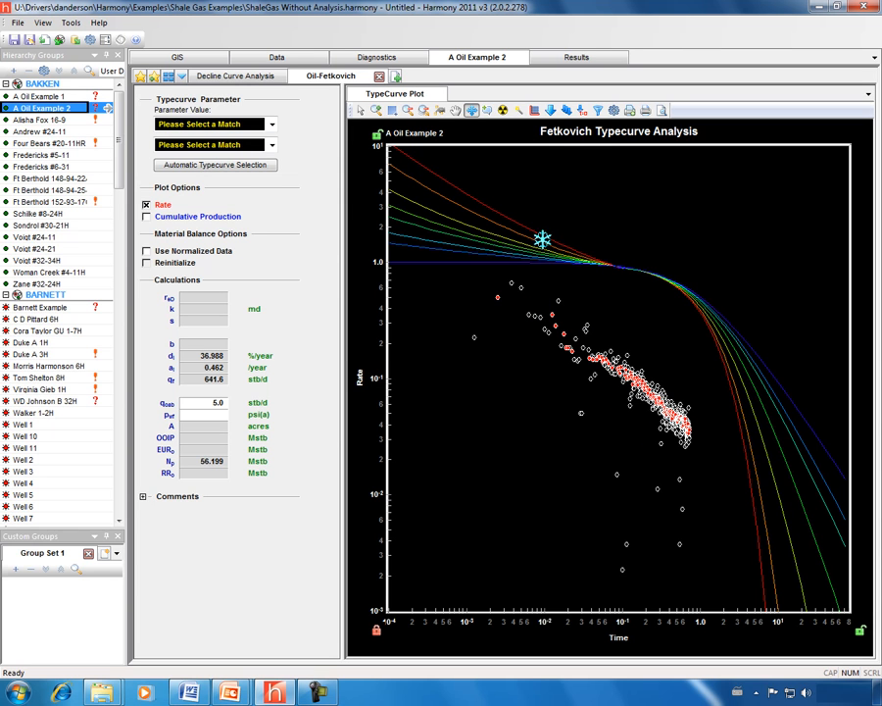
Turn off the display of disabled points in the Fetkovich typecurve options.
left_click(614, 111)
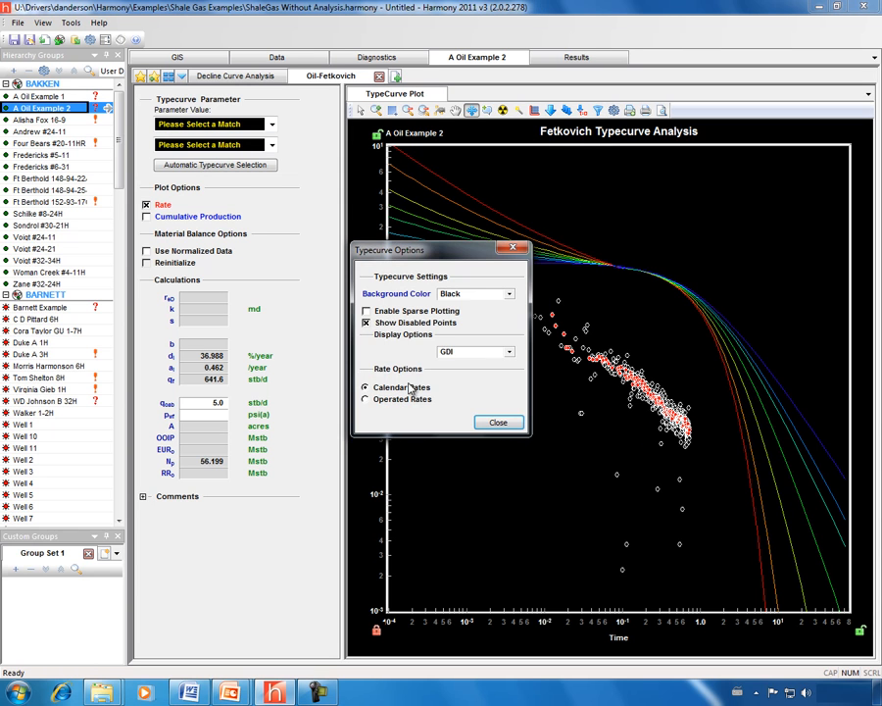
left_click(366, 322)
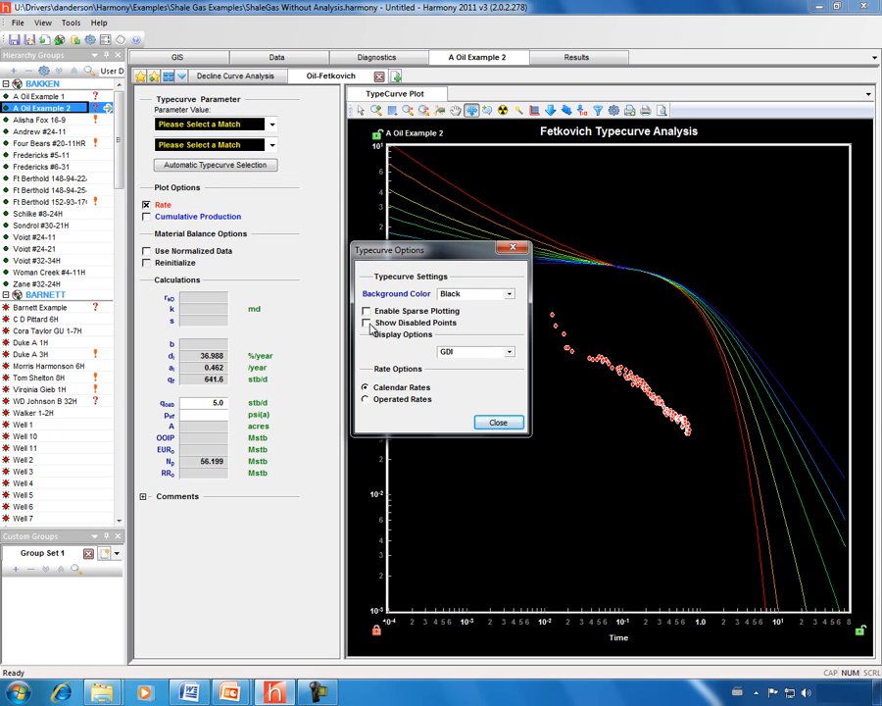
left_click(500, 422)
Use normalized data for the Fetkovich analysis, select the typecurves automatically and shift the data toward the selected curves.
left_click(147, 252)
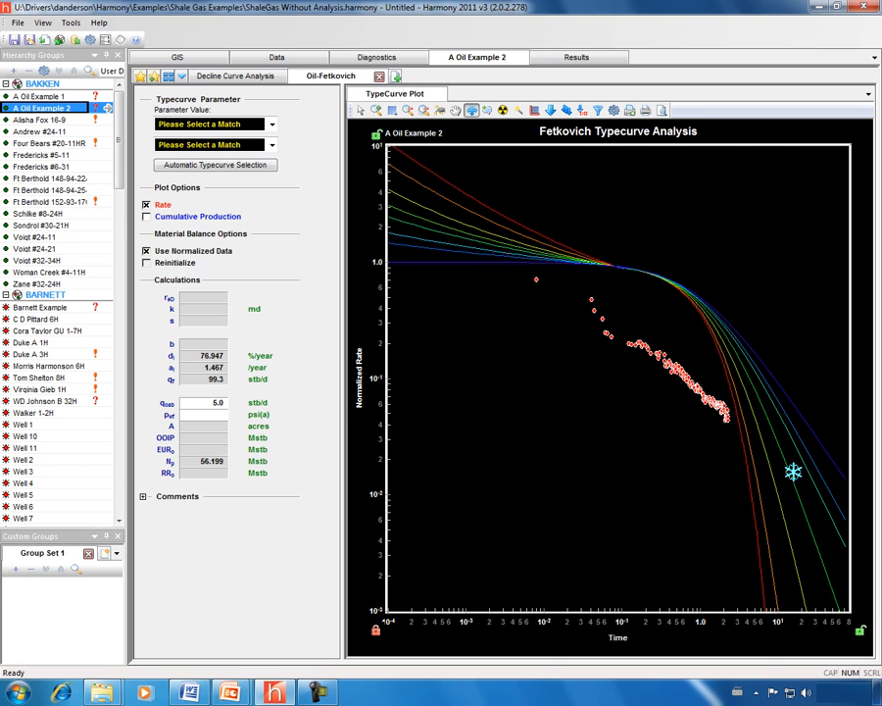
left_click_drag(635, 498, 742, 328)
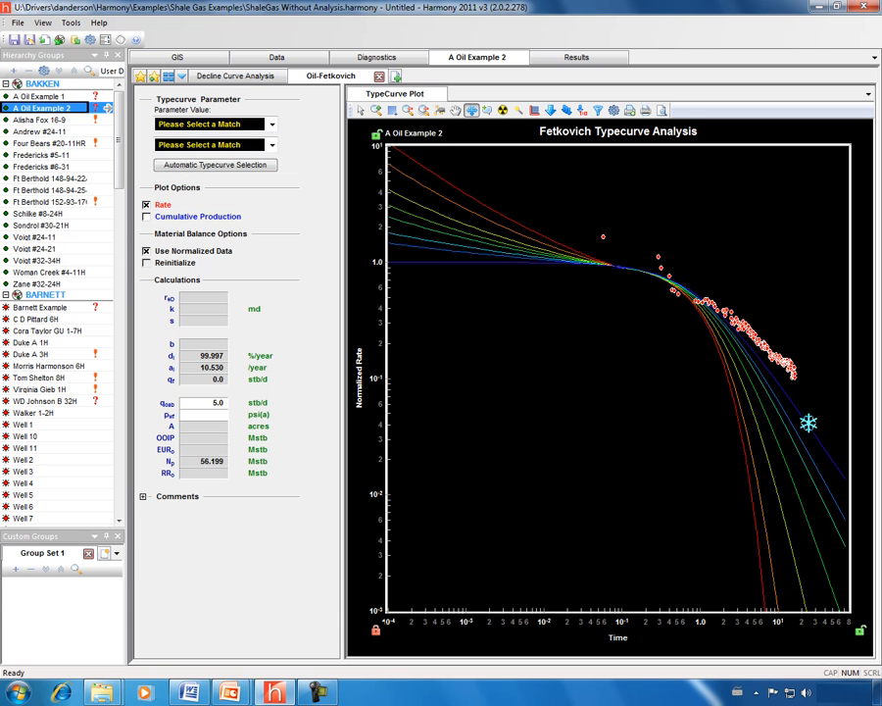
left_click(205, 167)
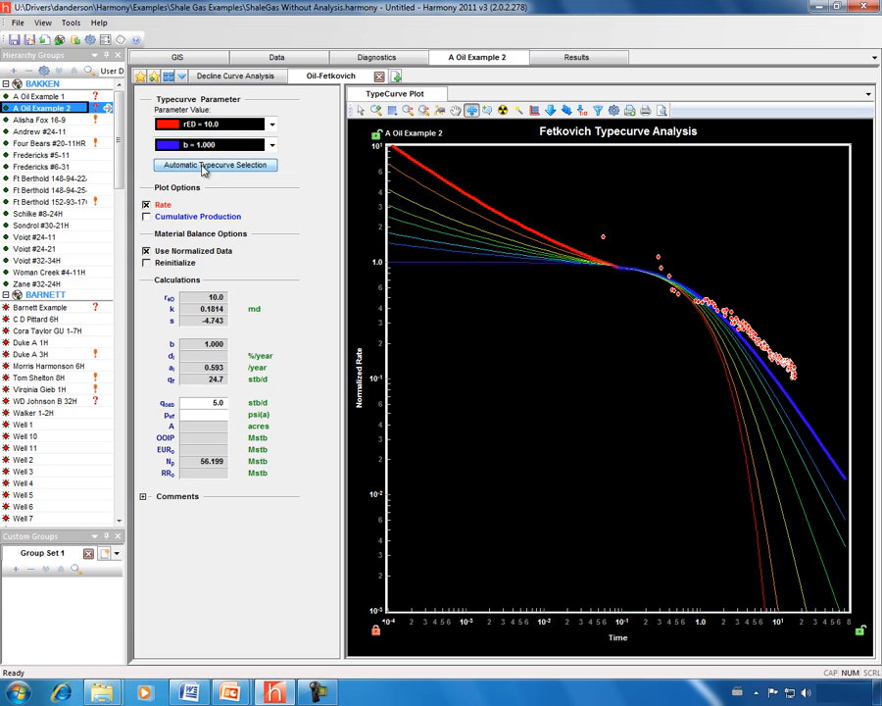
left_click_drag(720, 459, 653, 367)
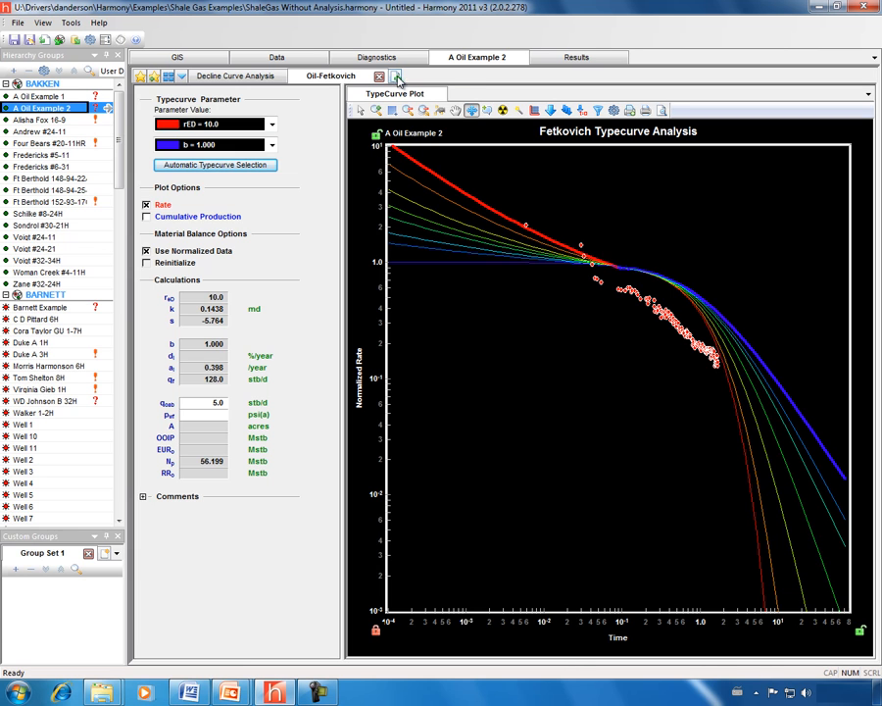
Add an oil Wattenbarger typecurve analysis for the well.
left_click(396, 75)
left_click(297, 348)
mouse_move(315, 352)
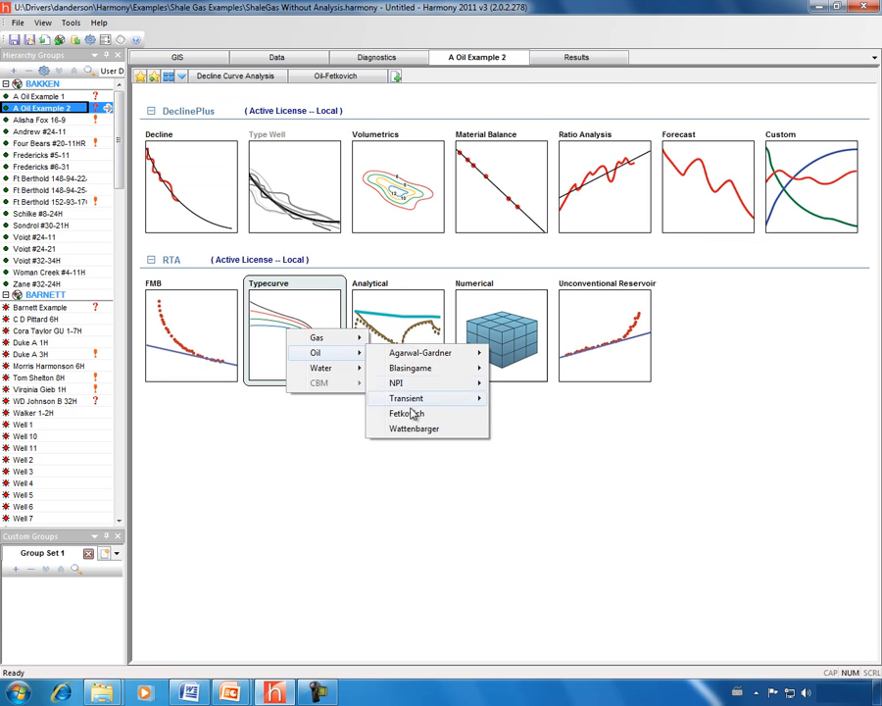
left_click(414, 429)
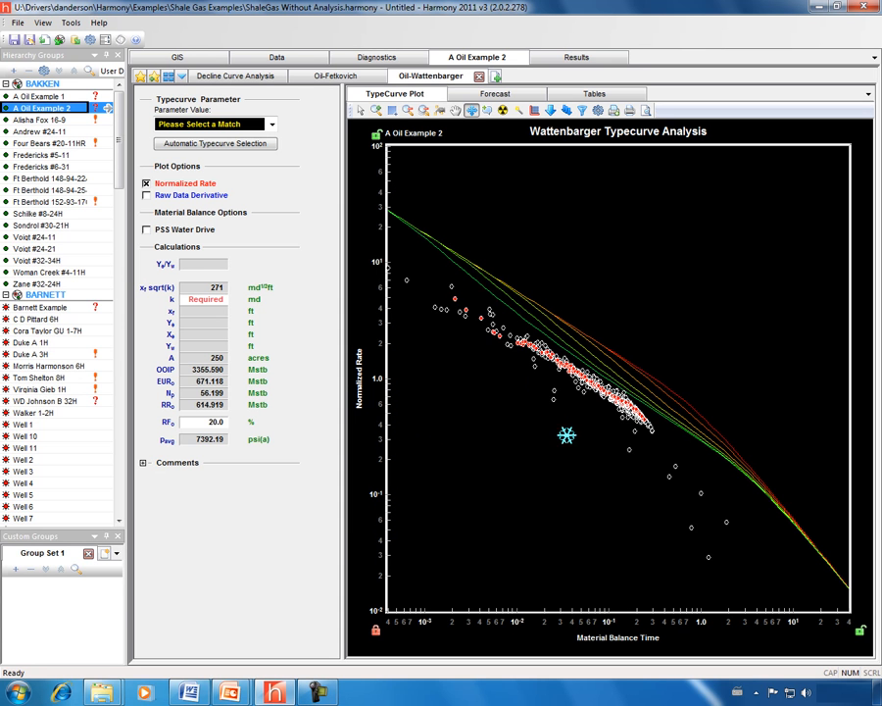
Hide the disabled points on the Wattenbarger plot and move the normalized rate data up onto the typecurves.
left_click(597, 113)
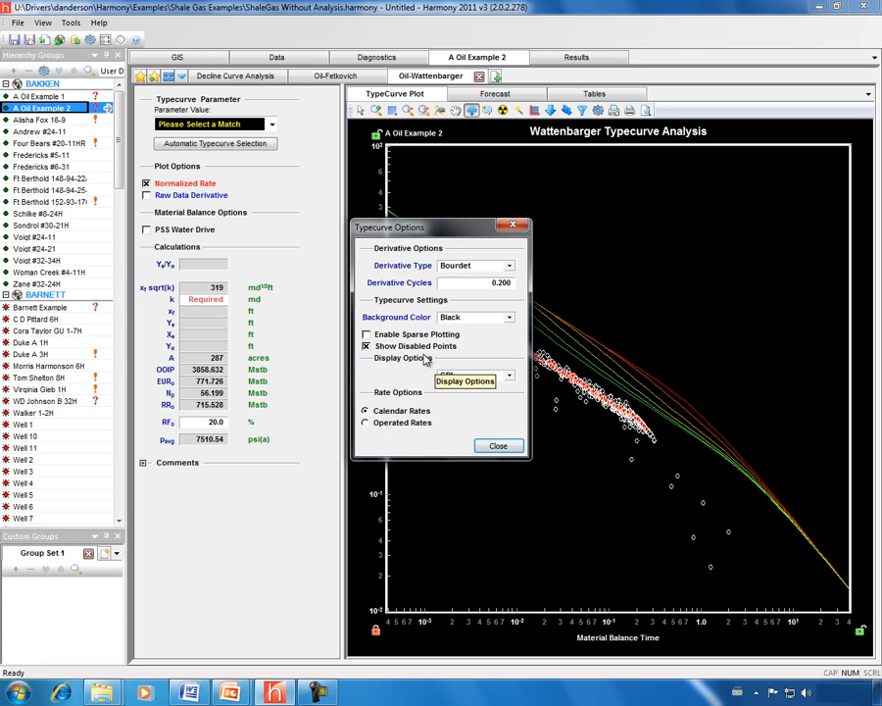
left_click(498, 446)
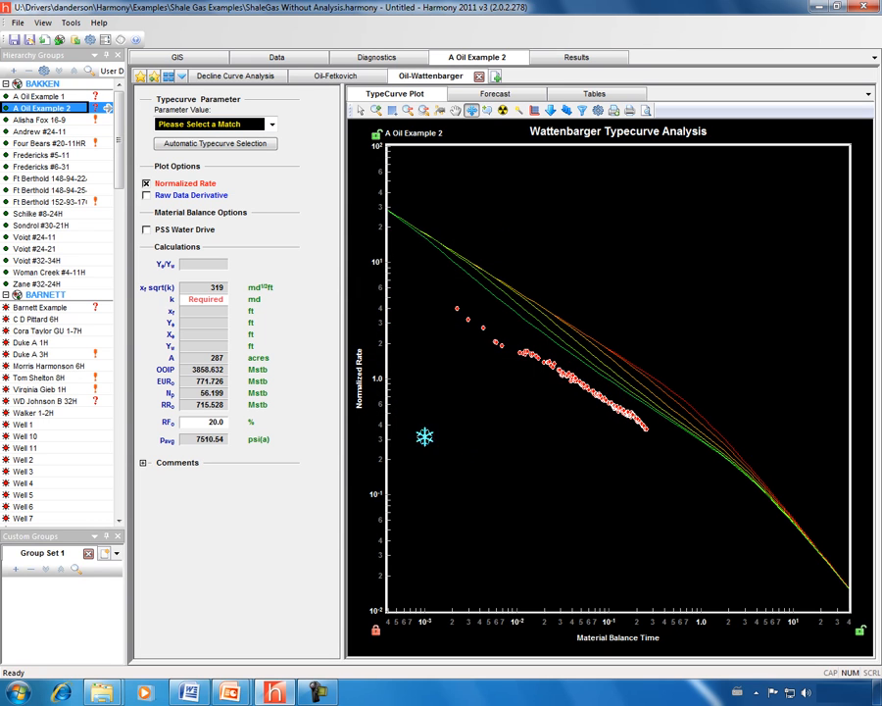
left_click_drag(527, 431, 532, 407)
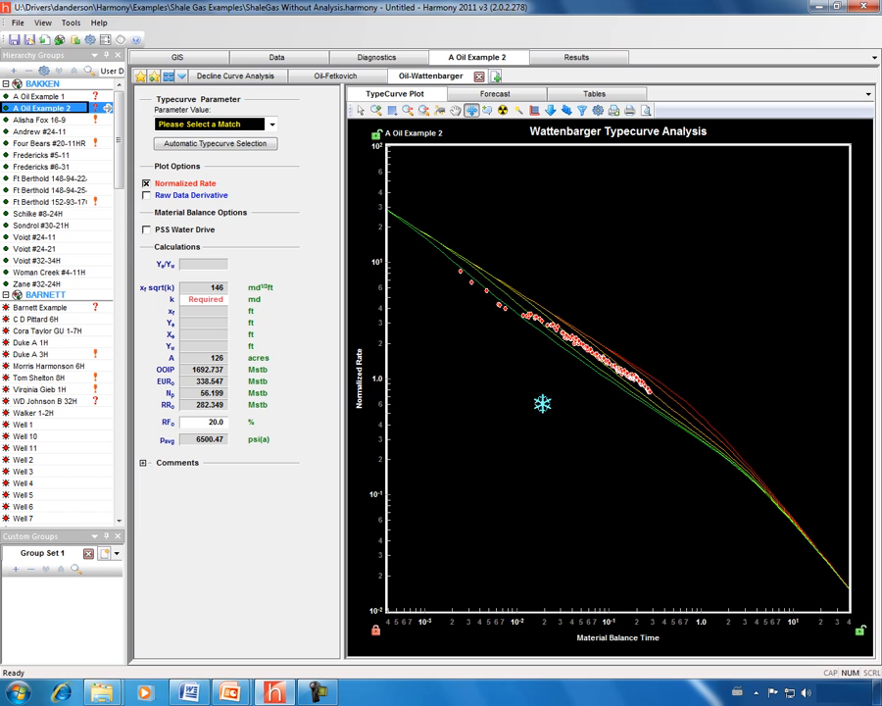
Match the data to the automatically selected ye/yw = 2.0 Wattenbarger typecurve, with the raw data derivative displayed as well.
left_click(214, 143)
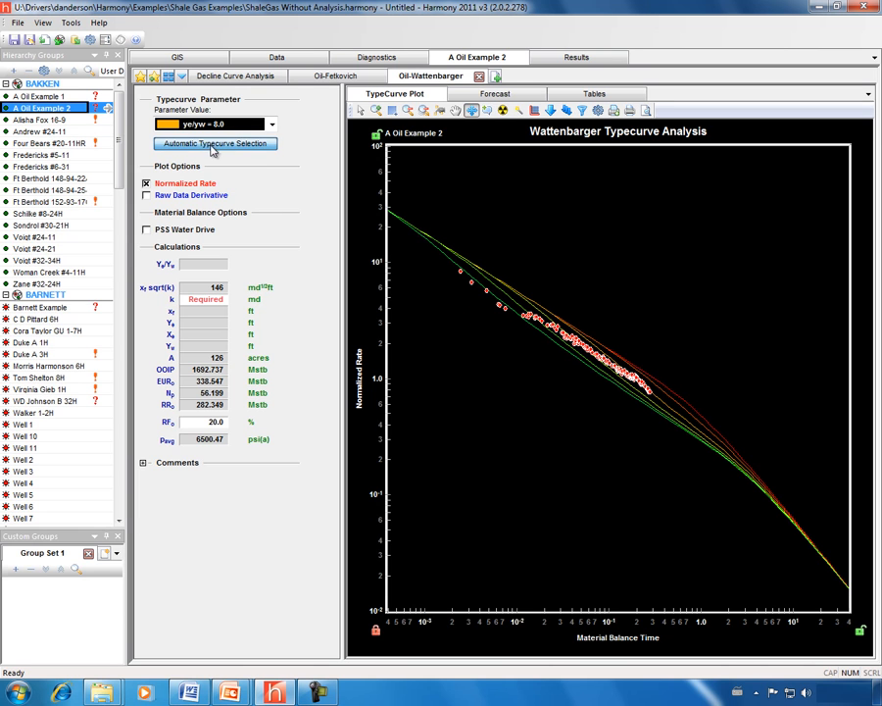
left_click_drag(490, 397, 464, 362)
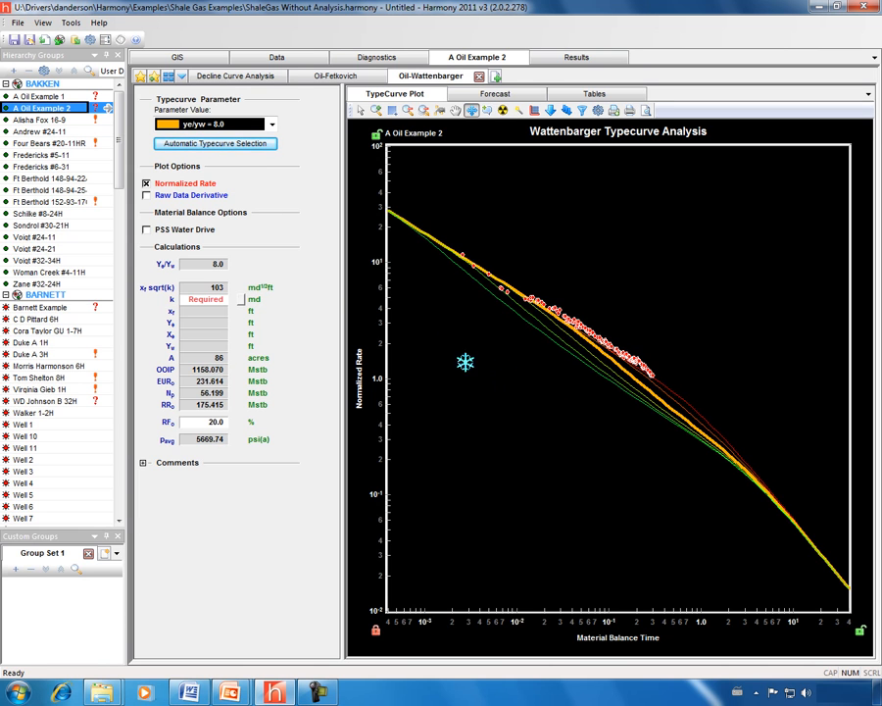
left_click(229, 145)
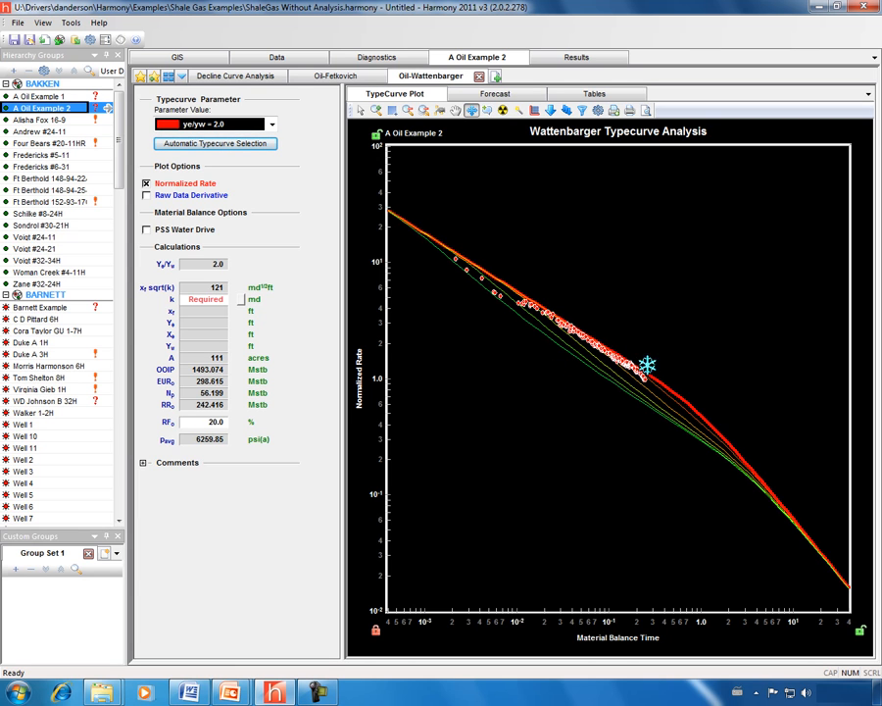
left_click_drag(610, 396, 639, 419)
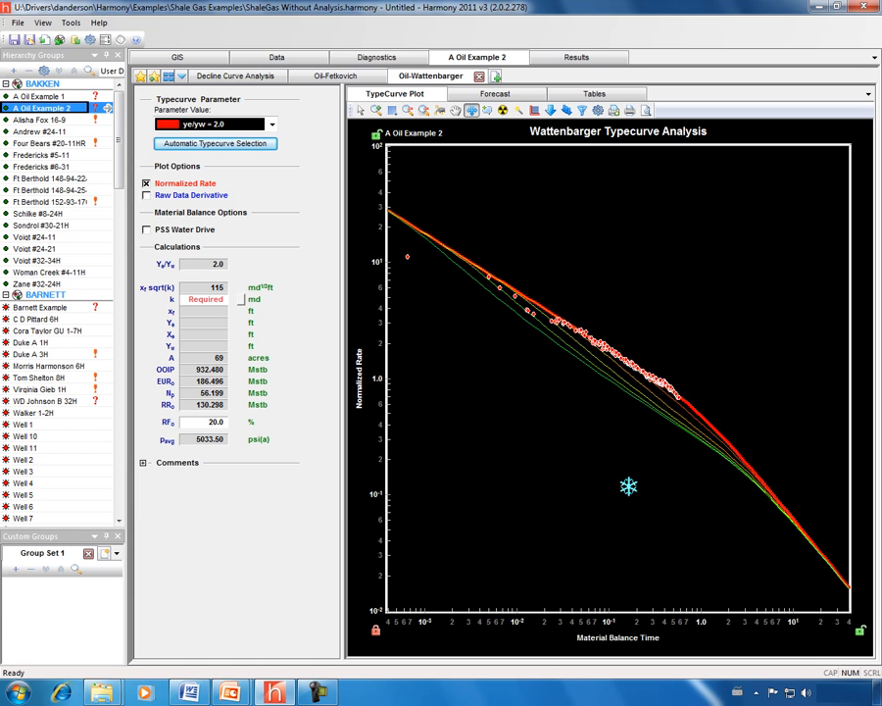
left_click(146, 196)
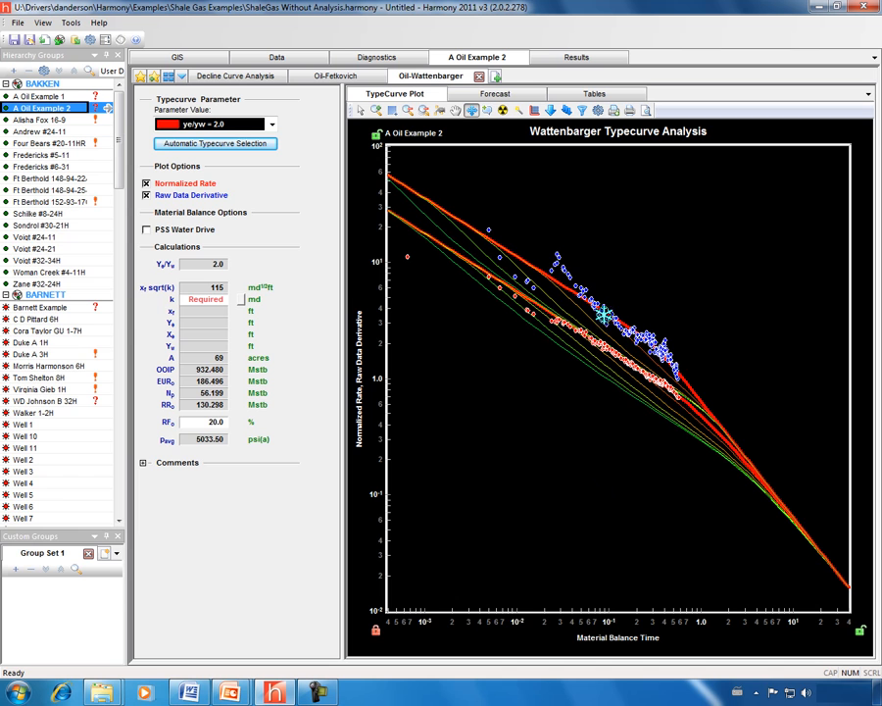
left_click_drag(668, 387, 635, 362)
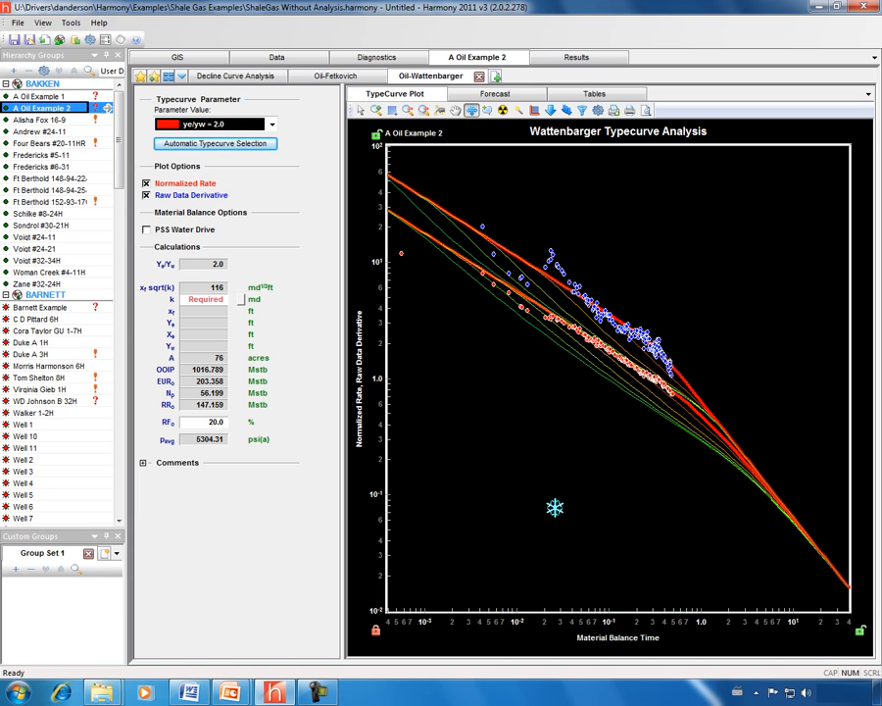
Rename the Wattenbarger worksheet to Flow Regime ID and add the comment "Linear Flow indicated".
right_click(427, 80)
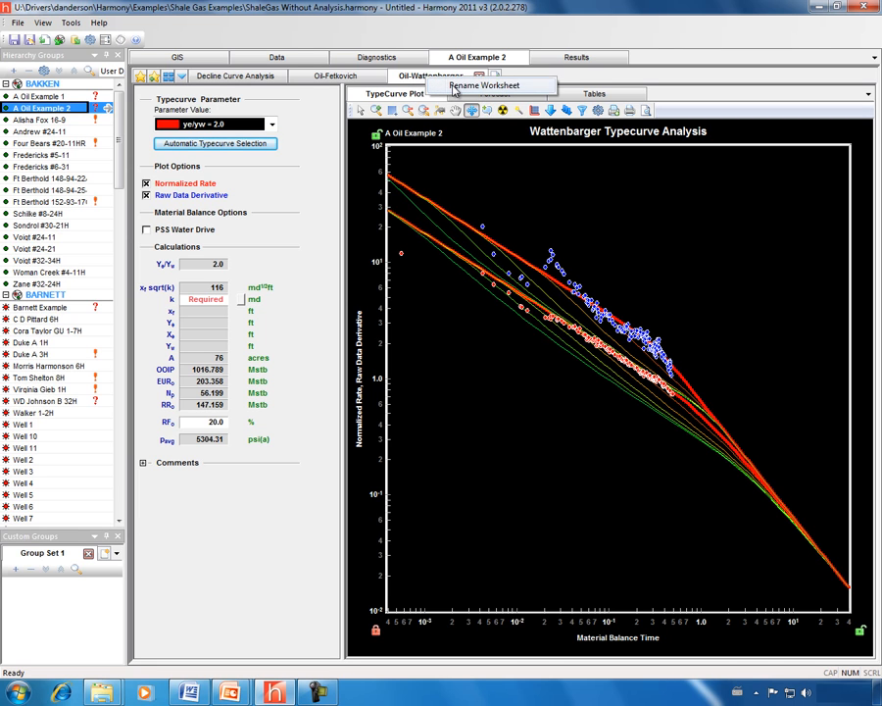
left_click(453, 86)
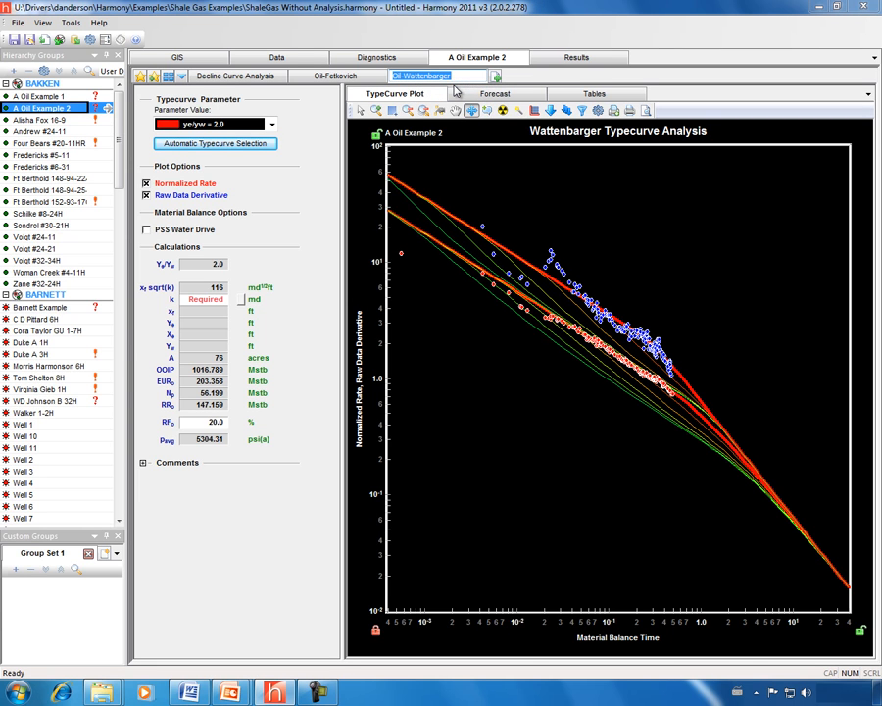
type("Flow Regime ID")
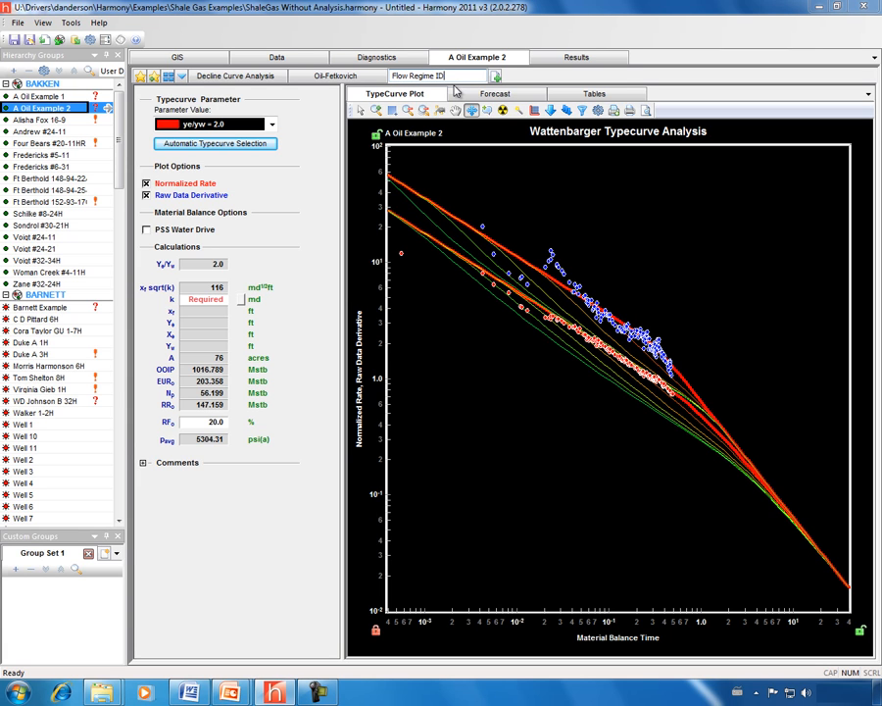
key("Return")
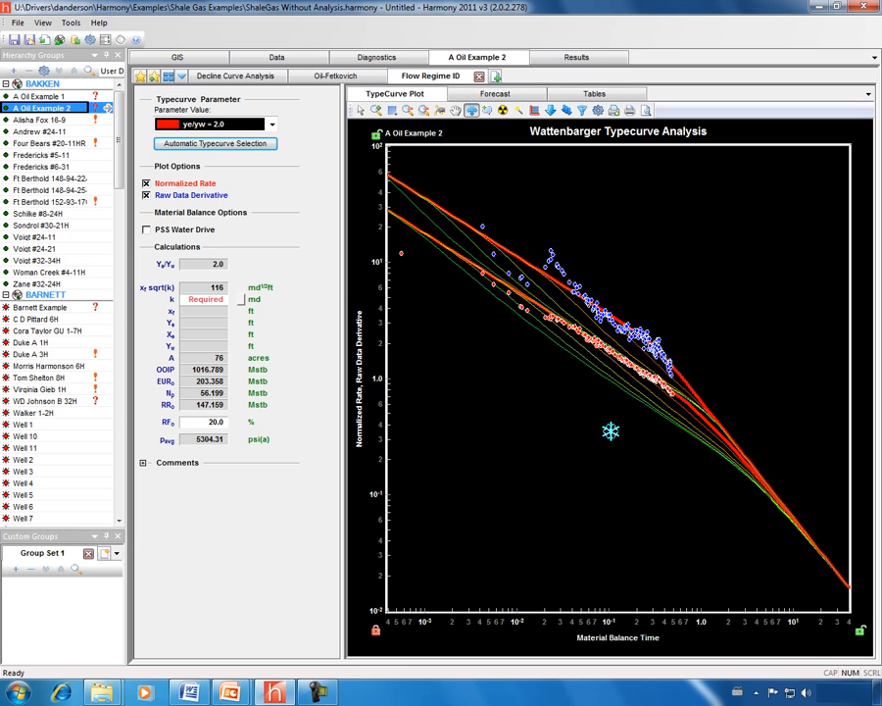
left_click(144, 463)
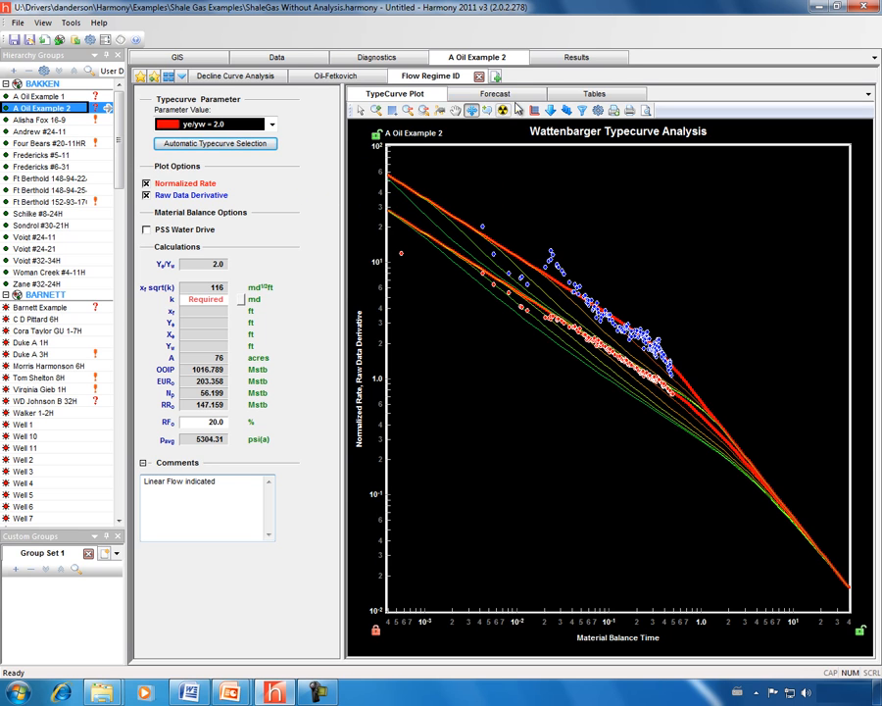
Add an Unconventional Reservoir analysis of type Oil - Variable Pressure for the well.
left_click(497, 77)
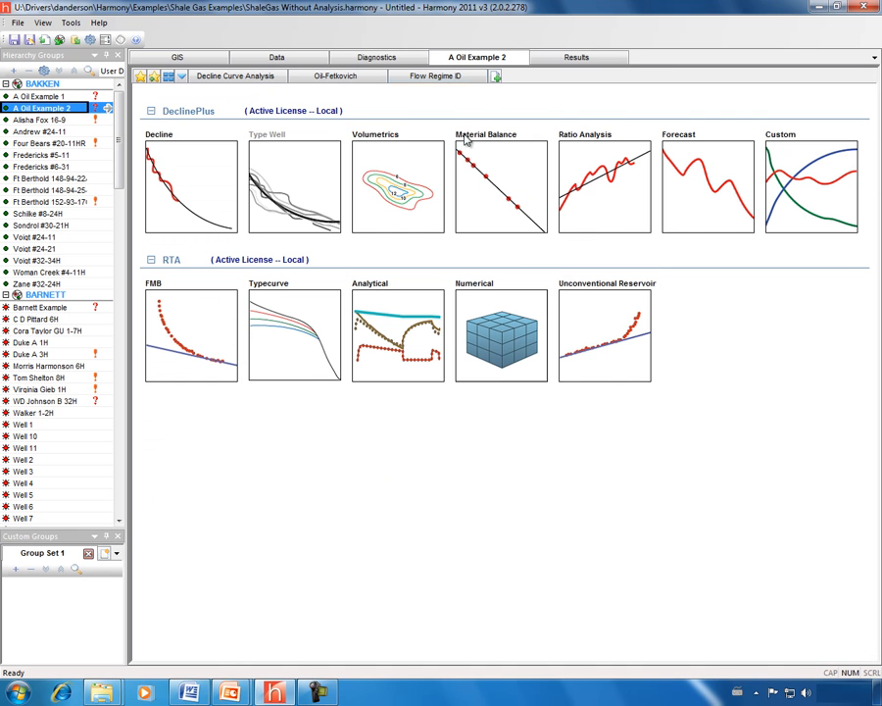
left_click(596, 322)
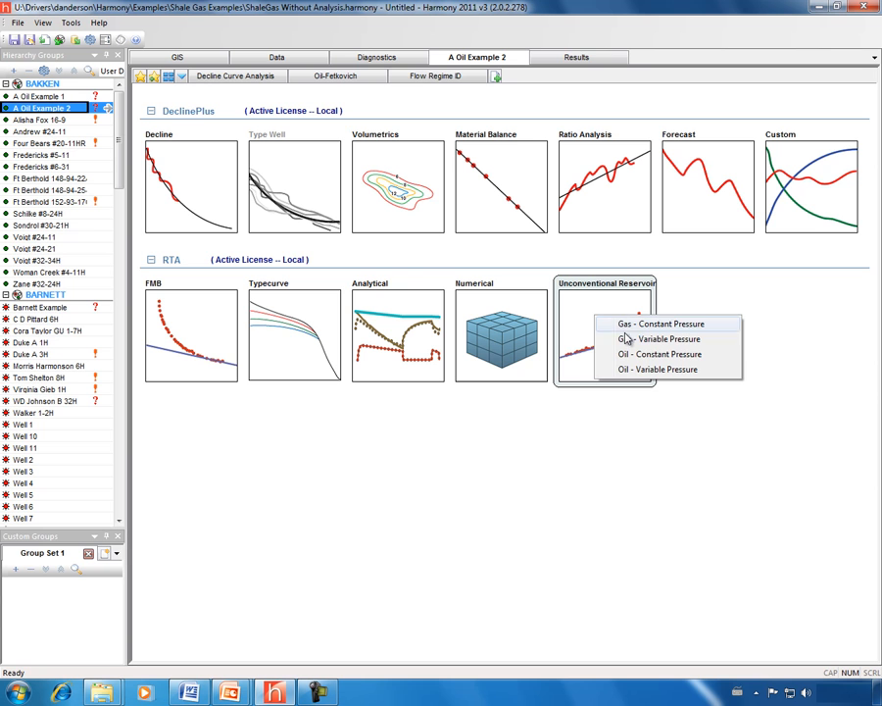
left_click(644, 372)
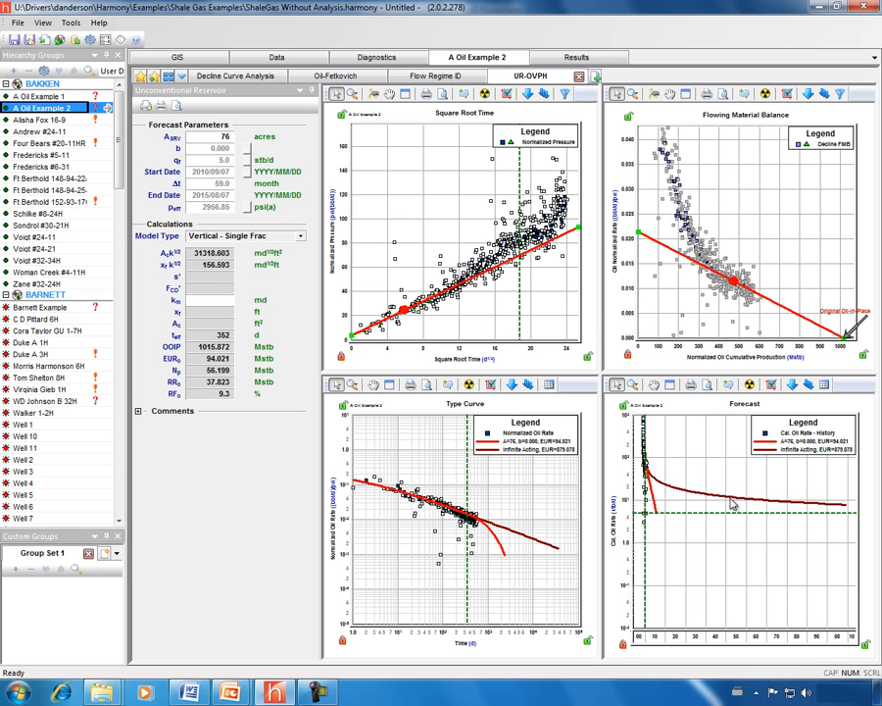
Fit the Square Root Time analysis line through the data from the origin and adjust the Flowing Material Balance line to about 68 acres.
left_click_drag(467, 281, 468, 273)
mouse_move(674, 259)
left_mouse_down()
mouse_move(670, 266)
mouse_move(670, 253)
mouse_move(685, 251)
left_mouse_up()
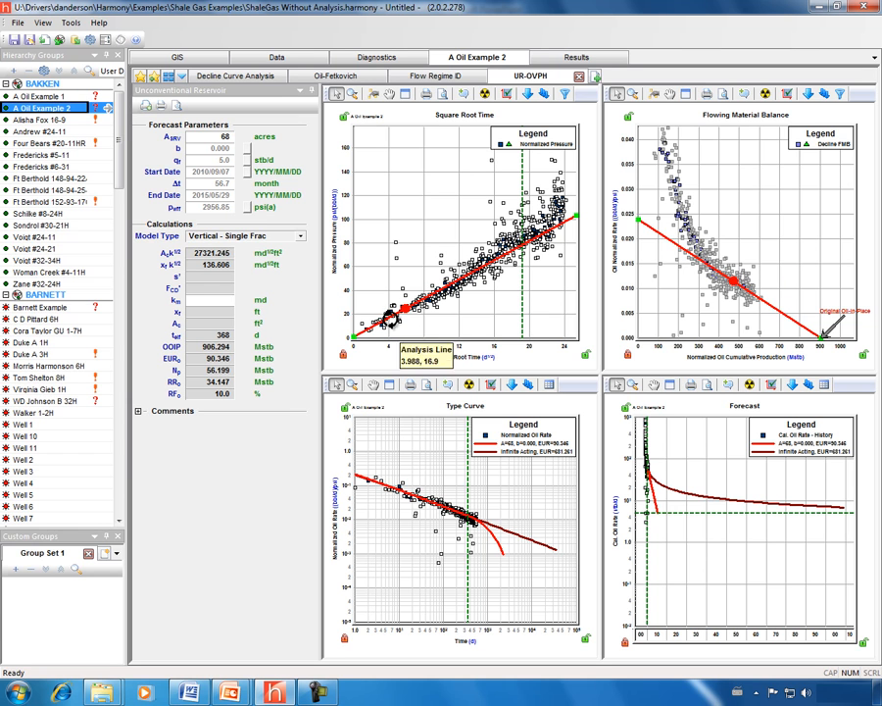
left_click_drag(405, 311, 409, 308)
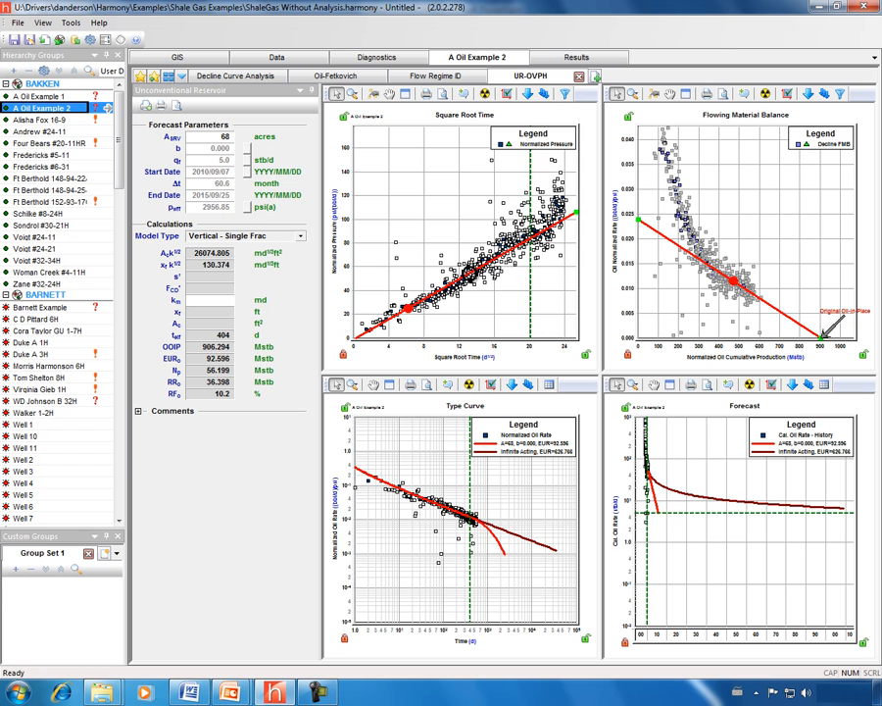
left_click_drag(470, 271, 470, 275)
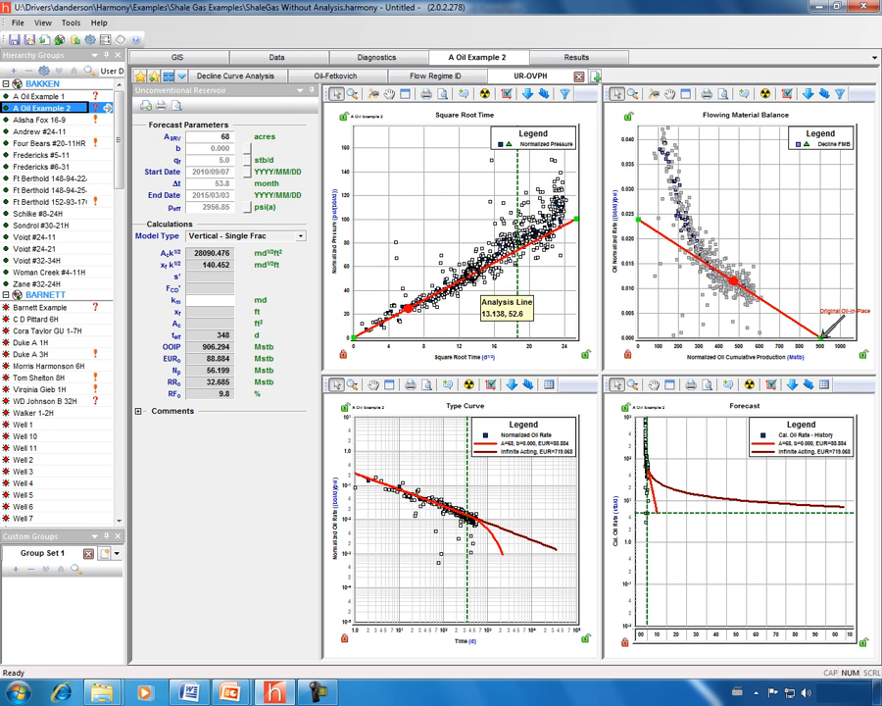
left_click_drag(354, 337, 352, 336)
mouse_move(495, 261)
left_mouse_down()
mouse_move(493, 250)
mouse_move(493, 259)
left_mouse_up()
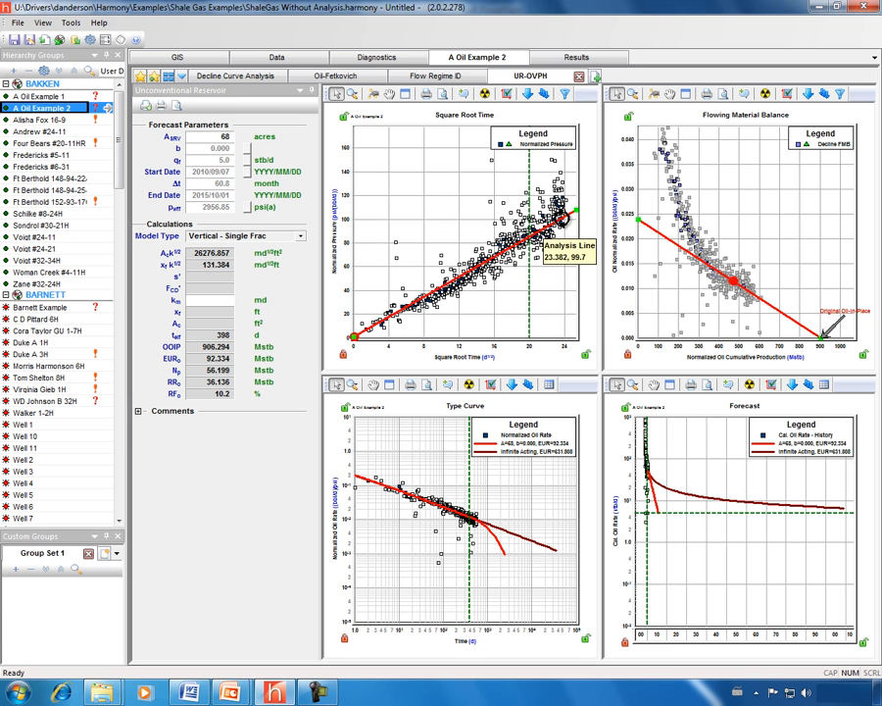
Shift the Flowing Material Balance line to about 80 acres and stretch the Forecast plot's time axis to roughly 2000 to 2020.
left_click_drag(747, 342, 718, 342)
left_click_drag(659, 245, 664, 255)
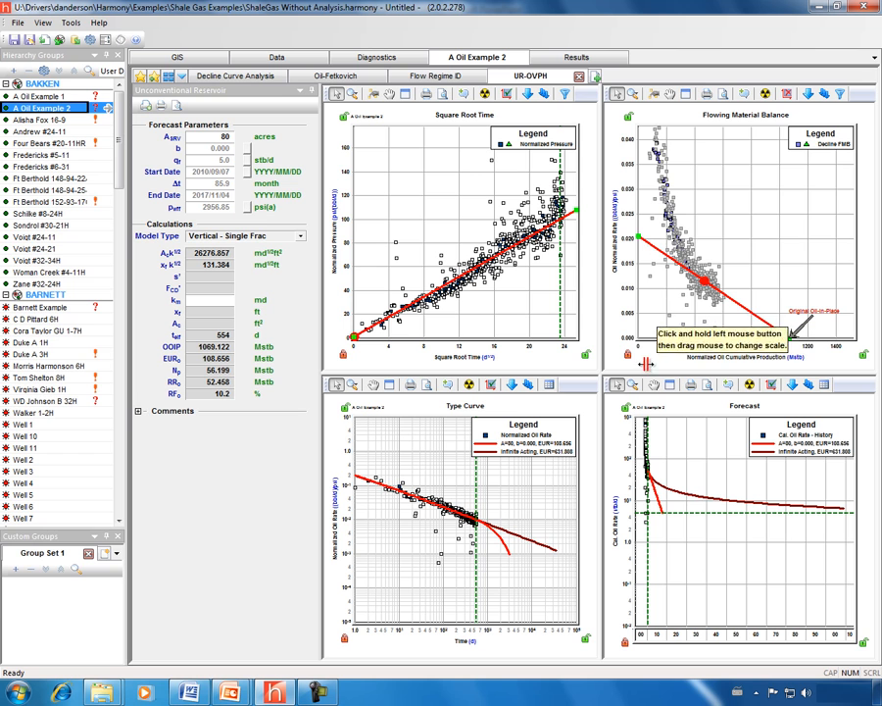
left_click_drag(670, 343, 676, 343)
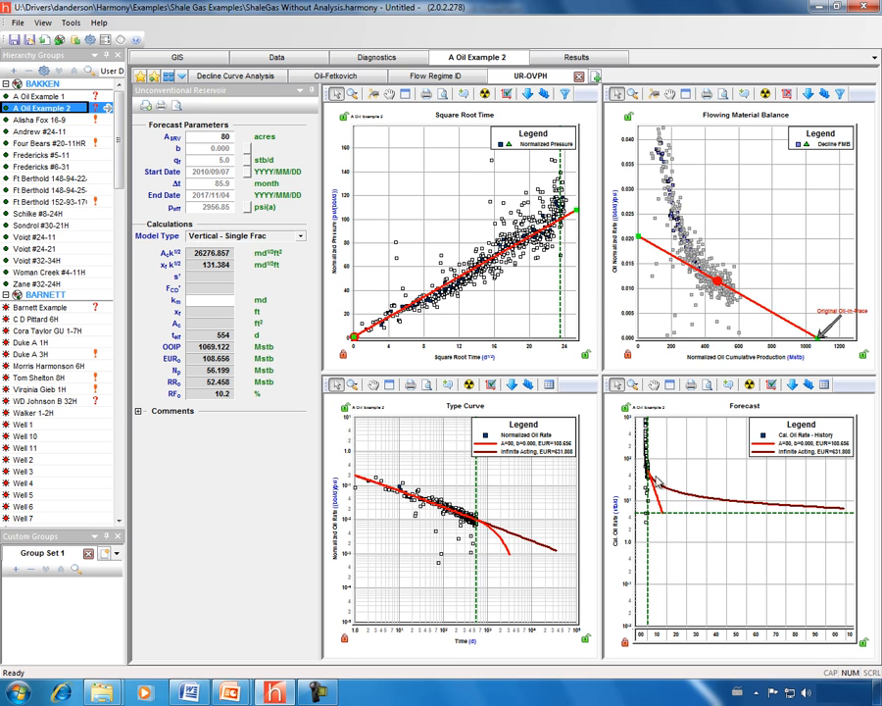
left_click_drag(666, 639, 804, 638)
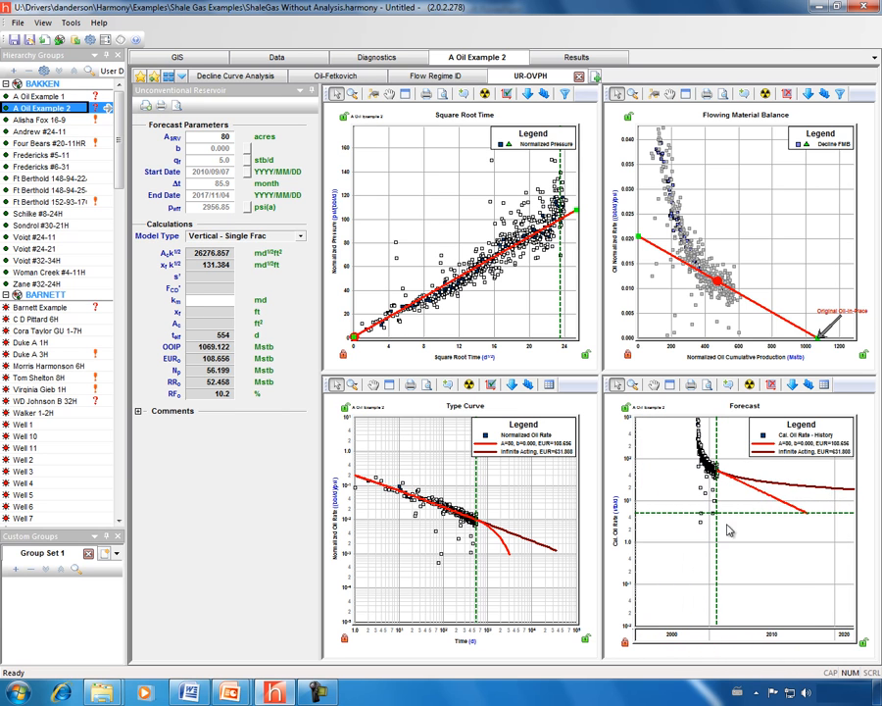
mouse_move(801, 513)
Rename the unconventional reservoir worksheet to P90.
right_click(526, 82)
left_click(573, 83)
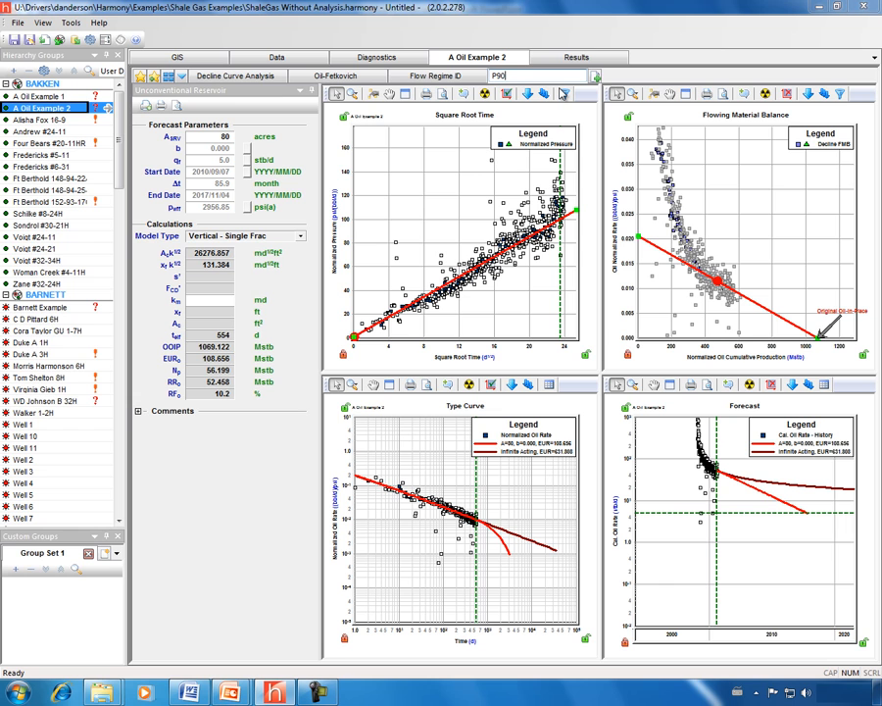
key("Return")
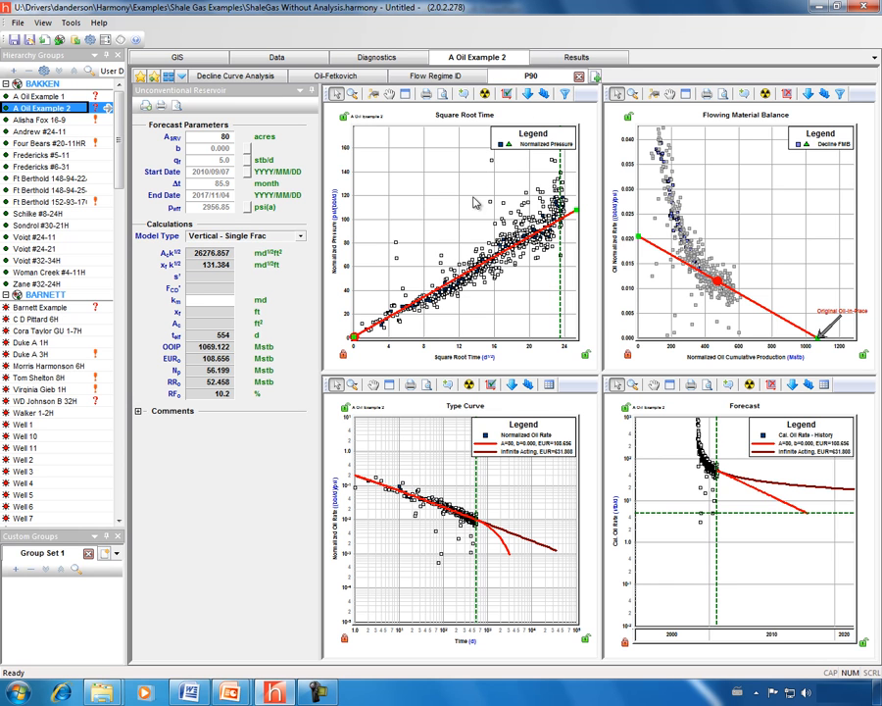
Set the model type to Hz - Multi Frac - Matrix with an effective length Le of 4200 ft and 12 fractures.
left_click(297, 237)
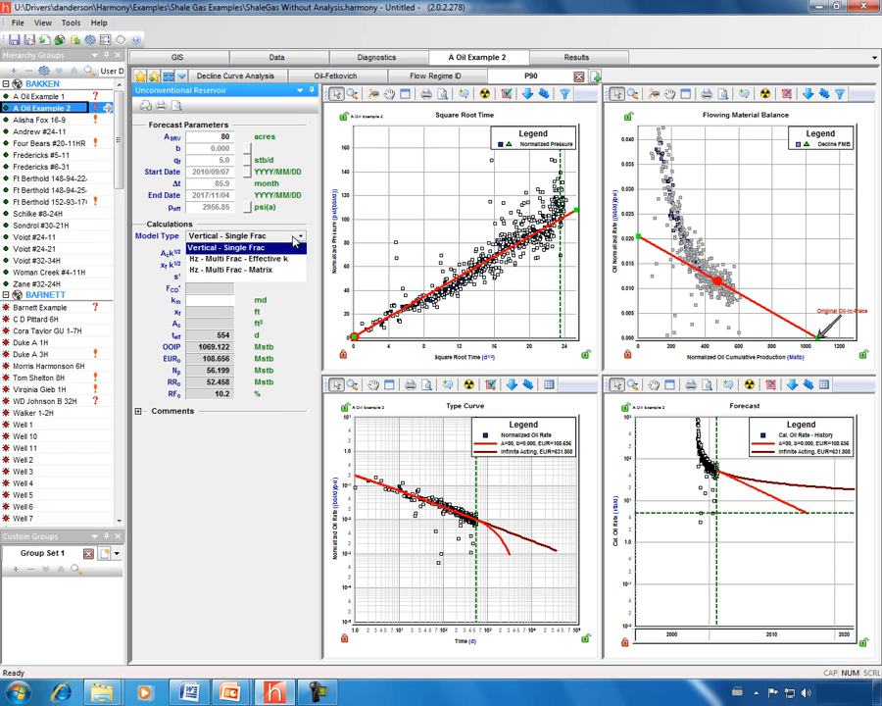
left_click(208, 270)
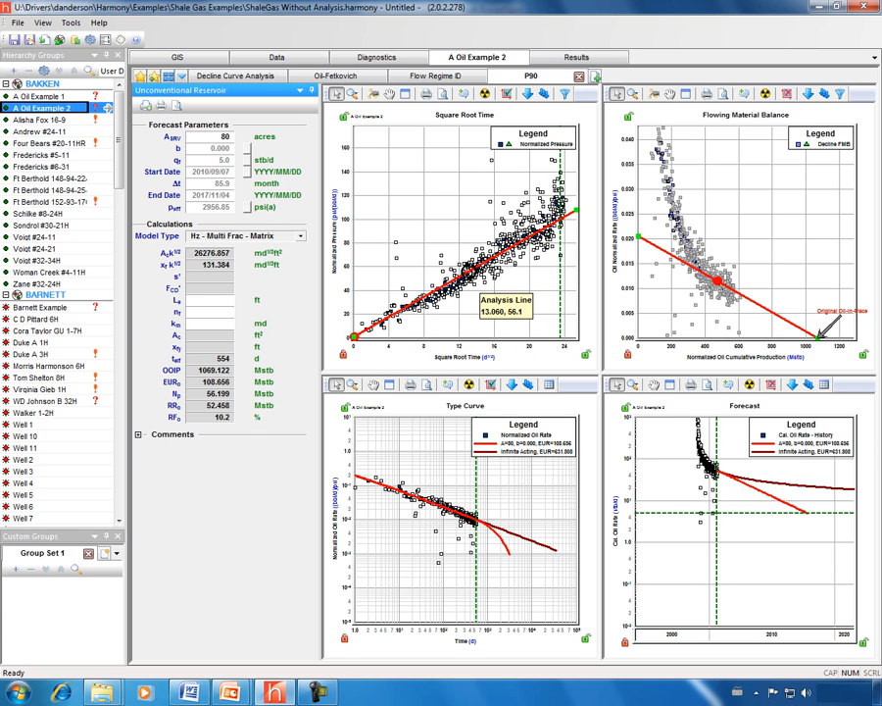
left_click(202, 301)
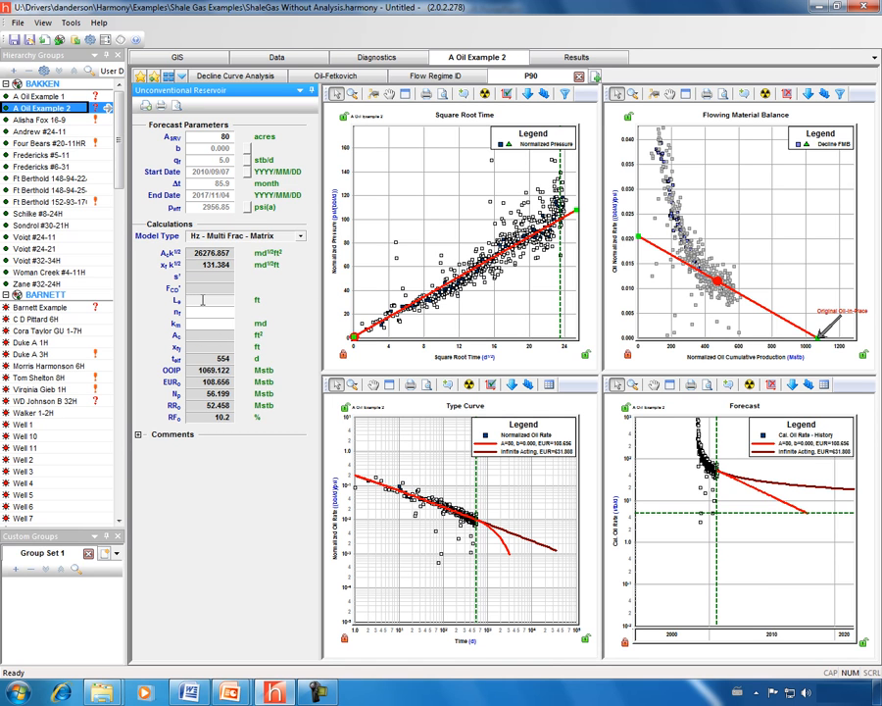
type("4200")
left_click(202, 312)
type("12")
left_click(212, 328)
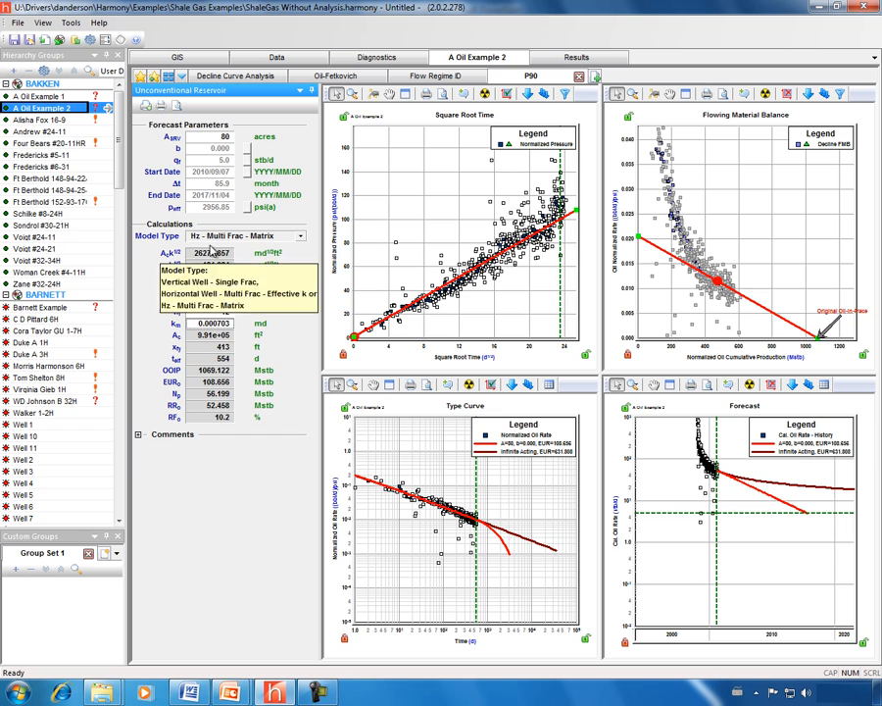
left_click(222, 139)
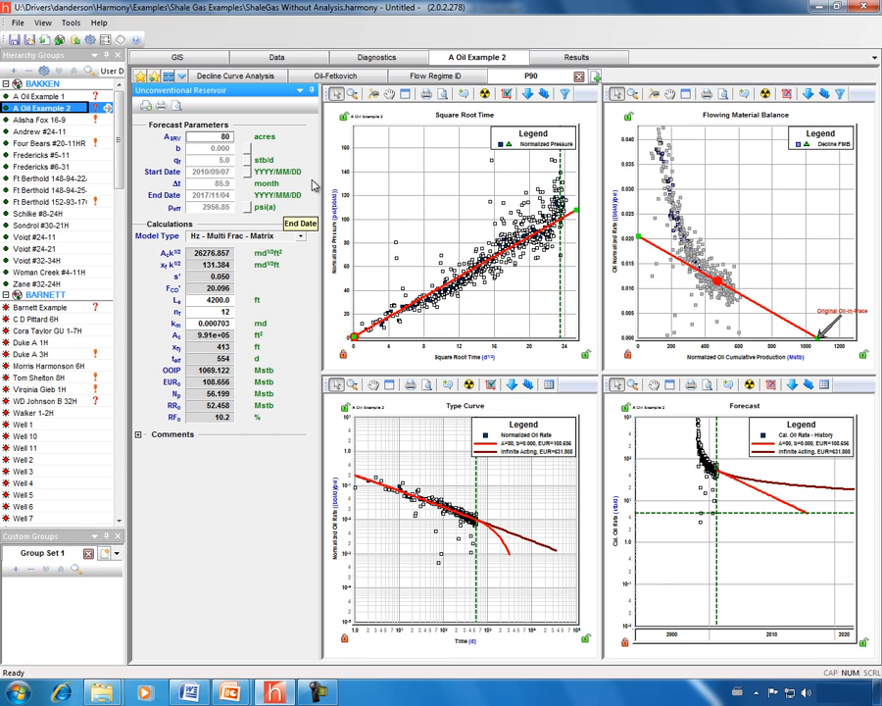
Add an analytical oil model of type Hz Multifrac-Composite for the well.
left_click(596, 77)
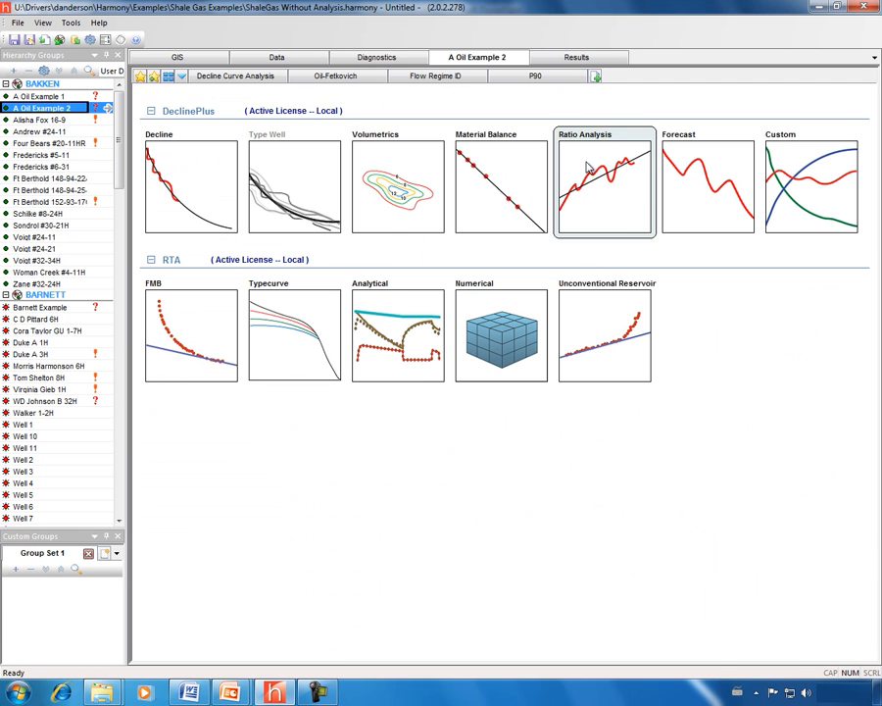
left_click(390, 338)
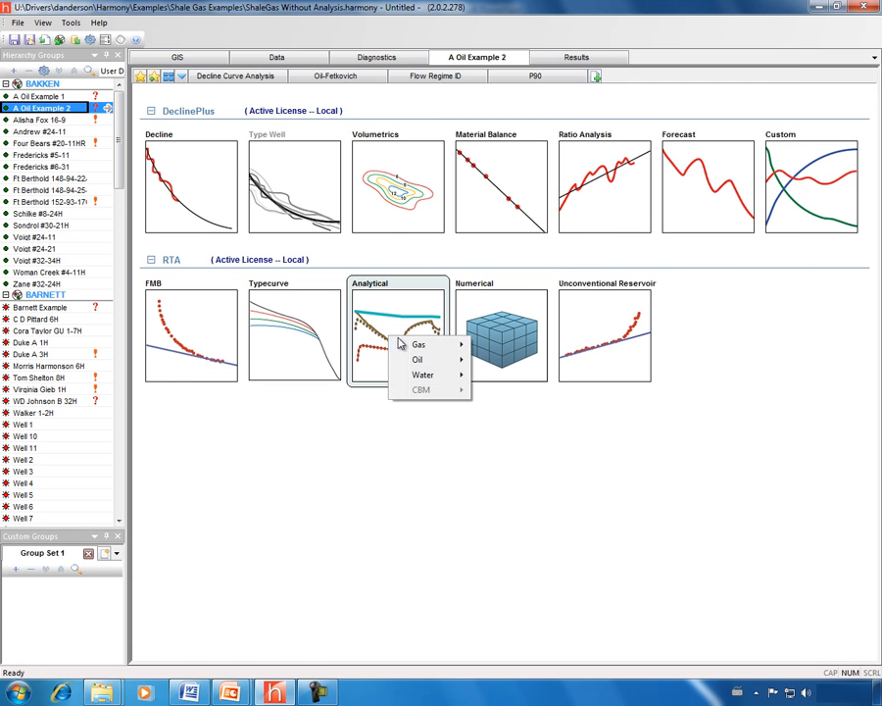
mouse_move(417, 361)
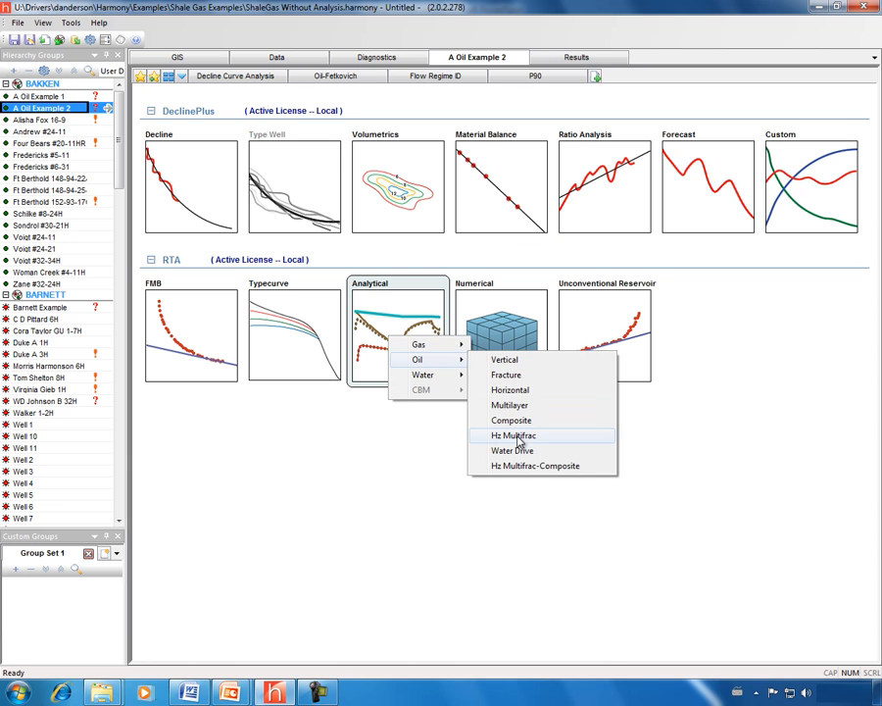
left_click(521, 467)
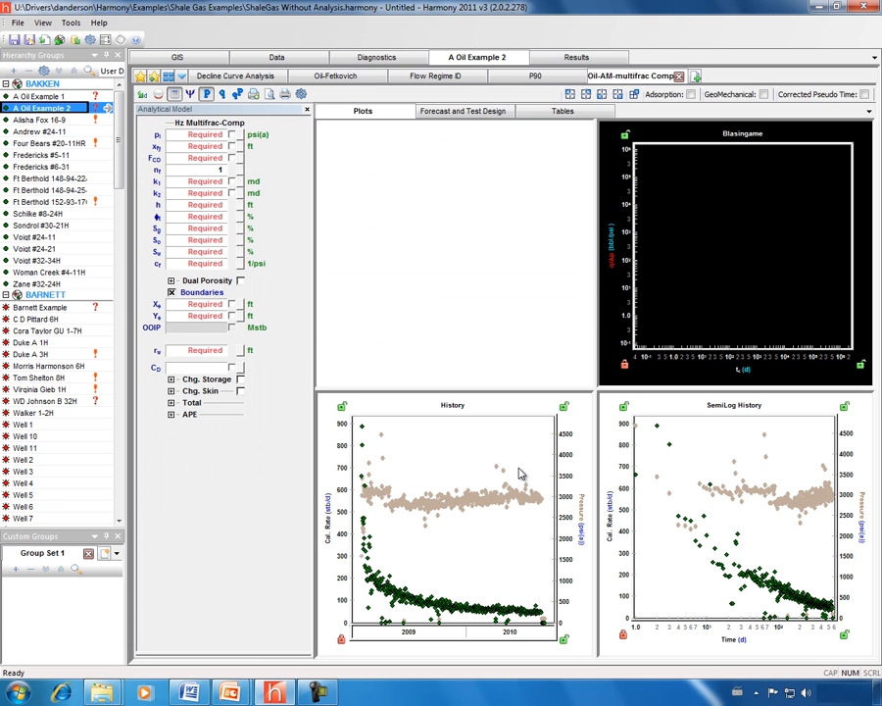
Import the analytical model's parameters from Reservoir and from the P90 analysis.
left_click(142, 95)
left_click(173, 105)
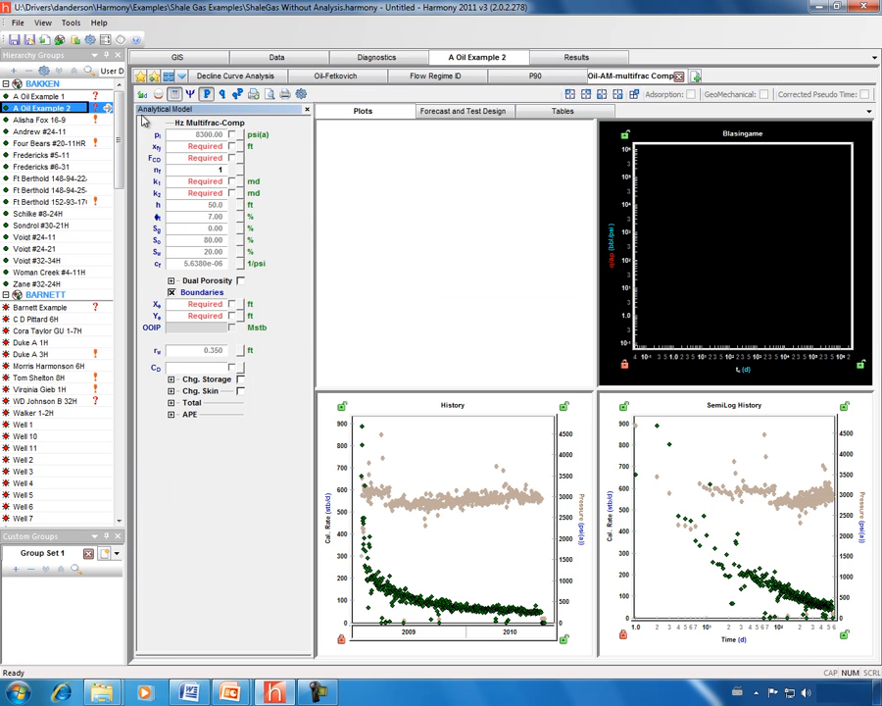
left_click(142, 96)
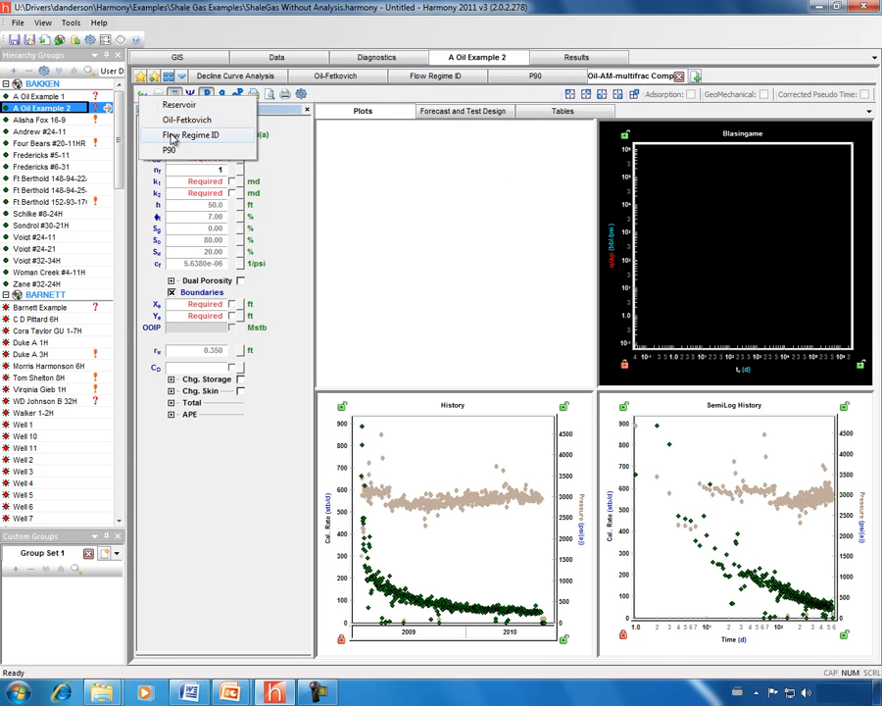
left_click(169, 152)
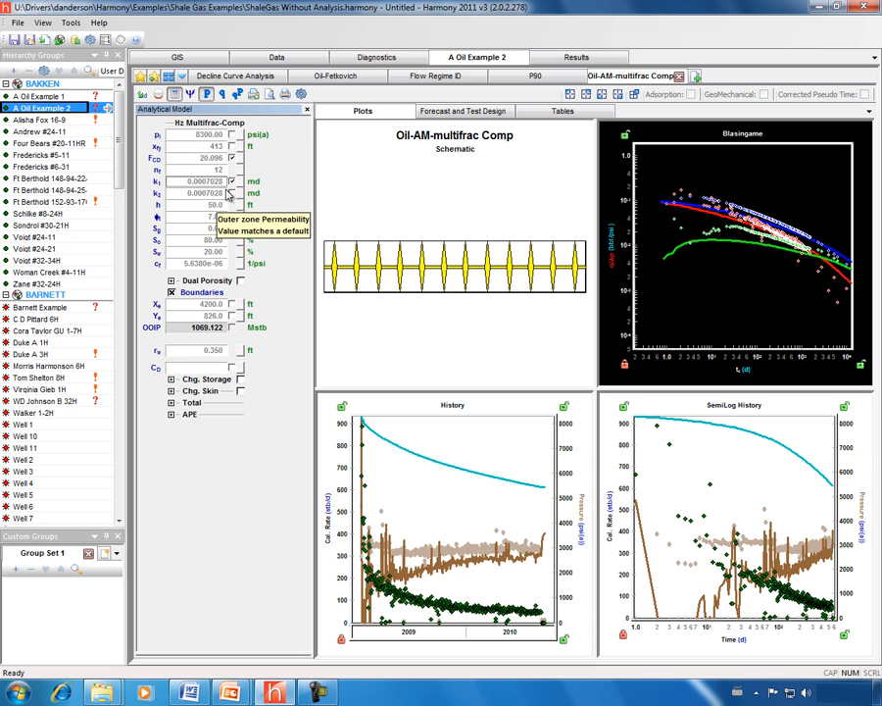
Run automatic parameter estimation on FCD and k1 to match the analytical model to the production history.
left_click(159, 98)
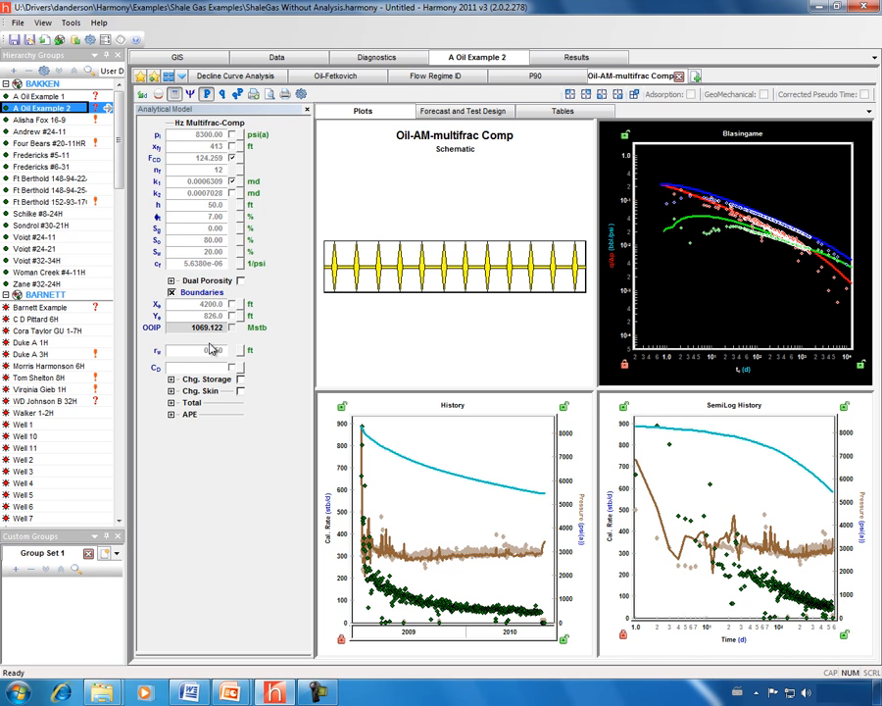
Set the analytical model's forecast to a duration of 360 months with 360 steps.
left_click(458, 112)
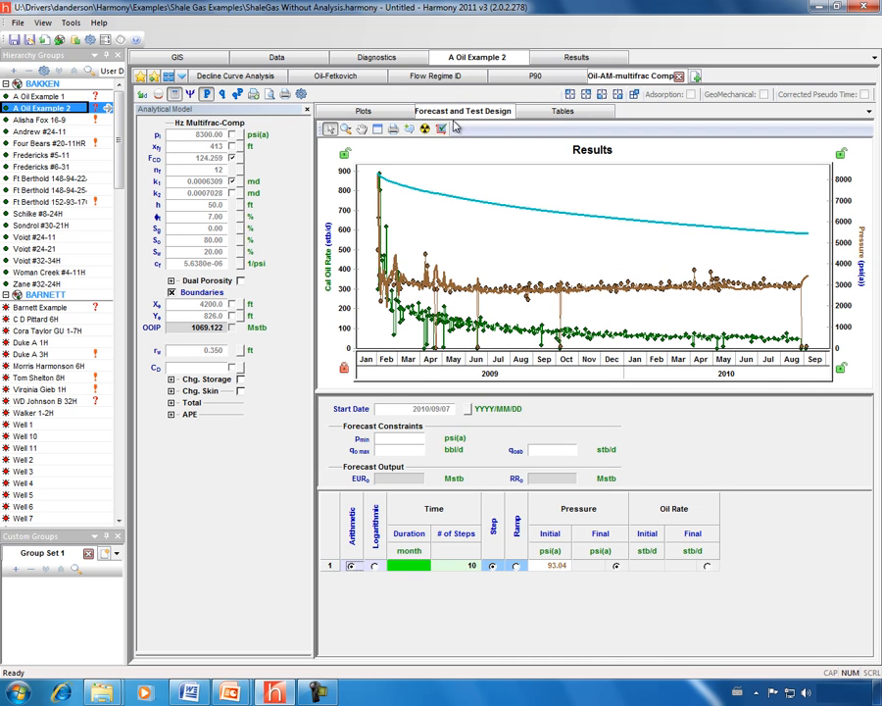
type("360")
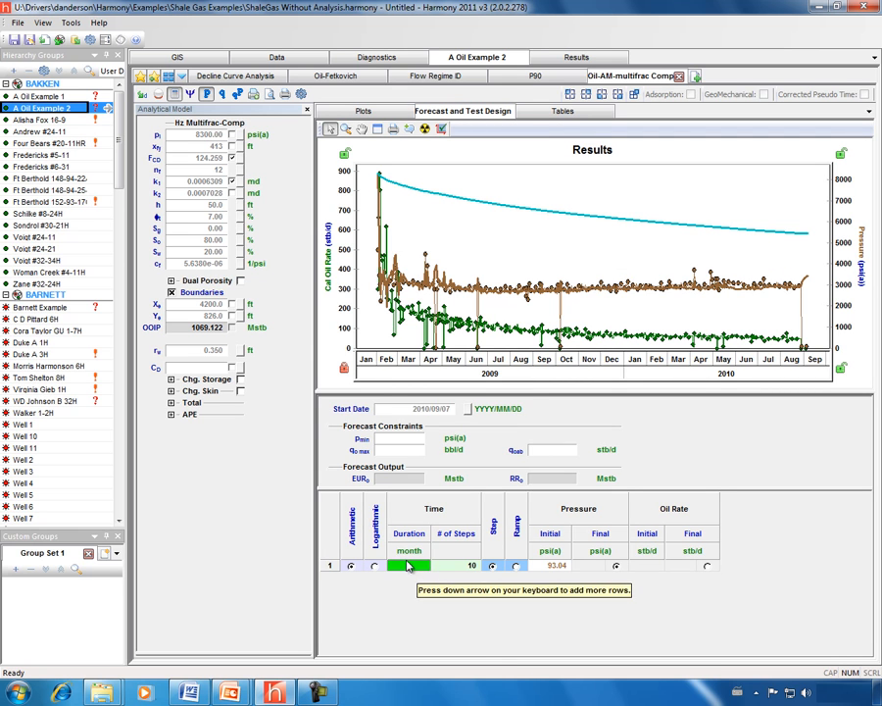
left_click(456, 569)
type("360")
key("Tab")
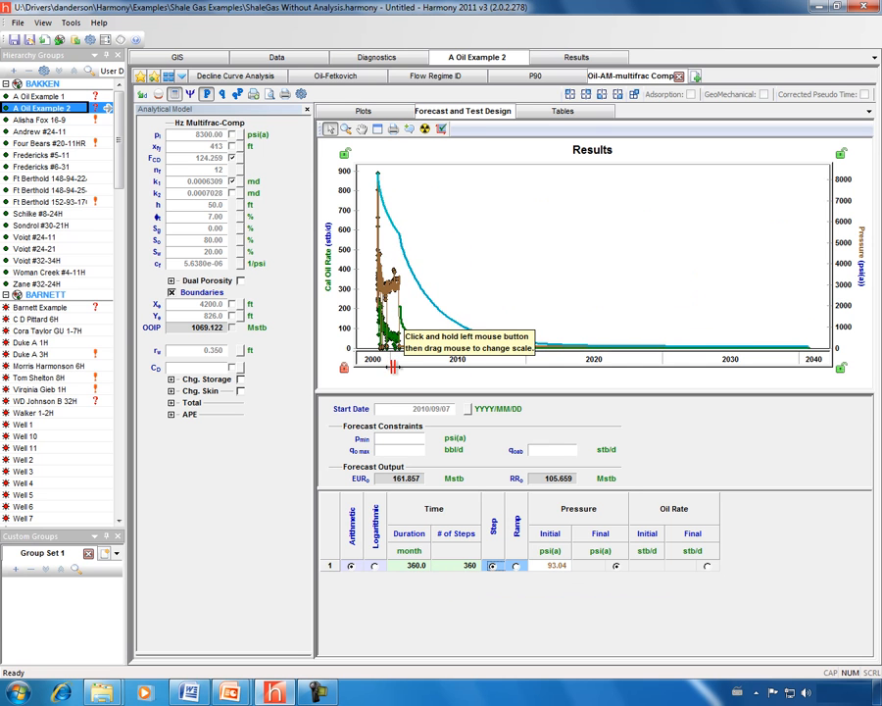
Set the forecast's initial pressure to 2900 psi(a), in line with the recent flowing pressure history.
left_click_drag(393, 367, 471, 367)
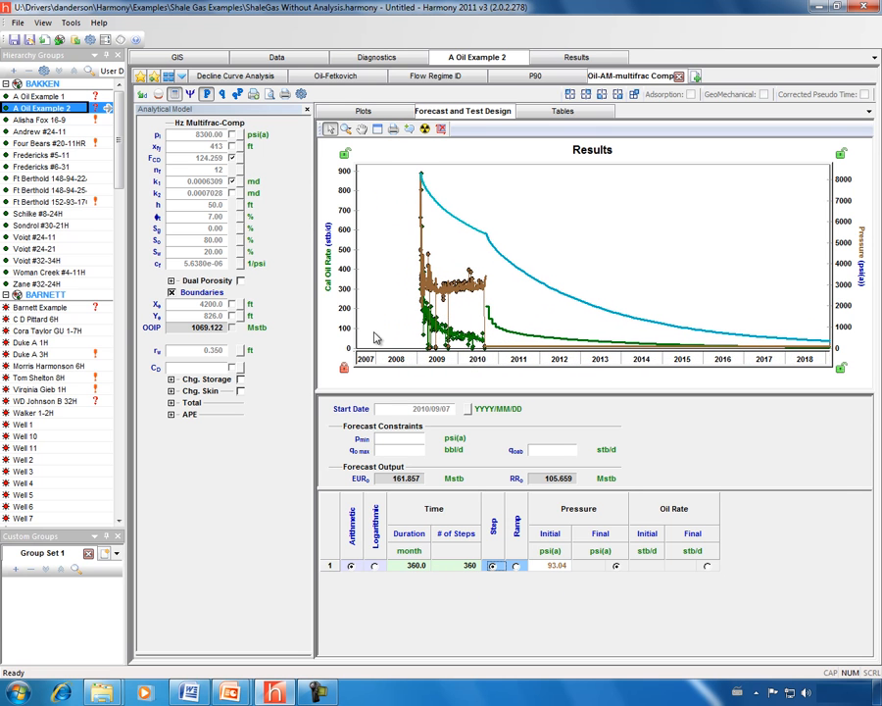
left_click_drag(339, 328, 339, 294)
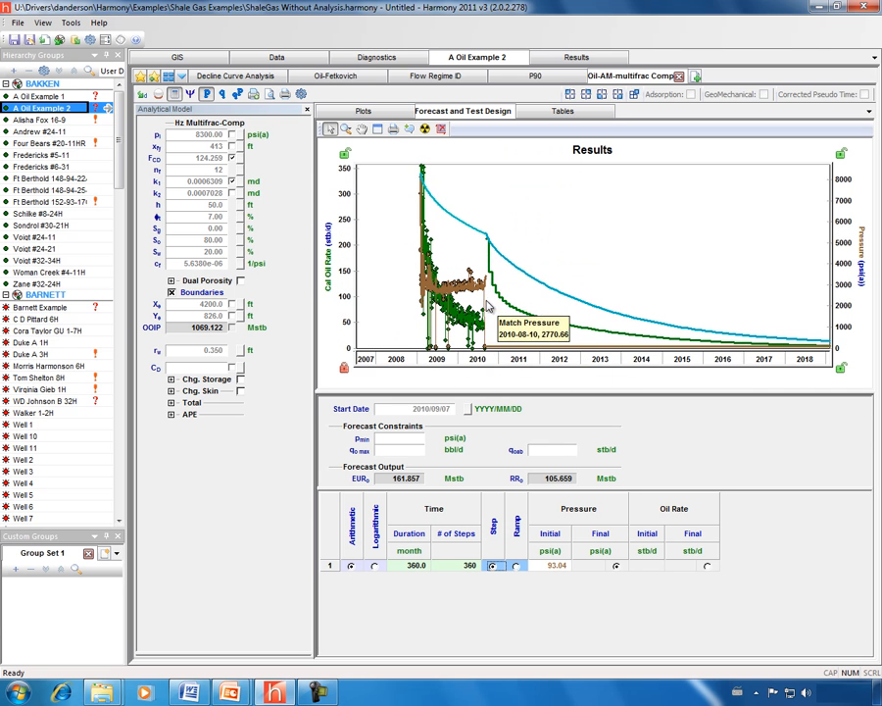
mouse_move(482, 294)
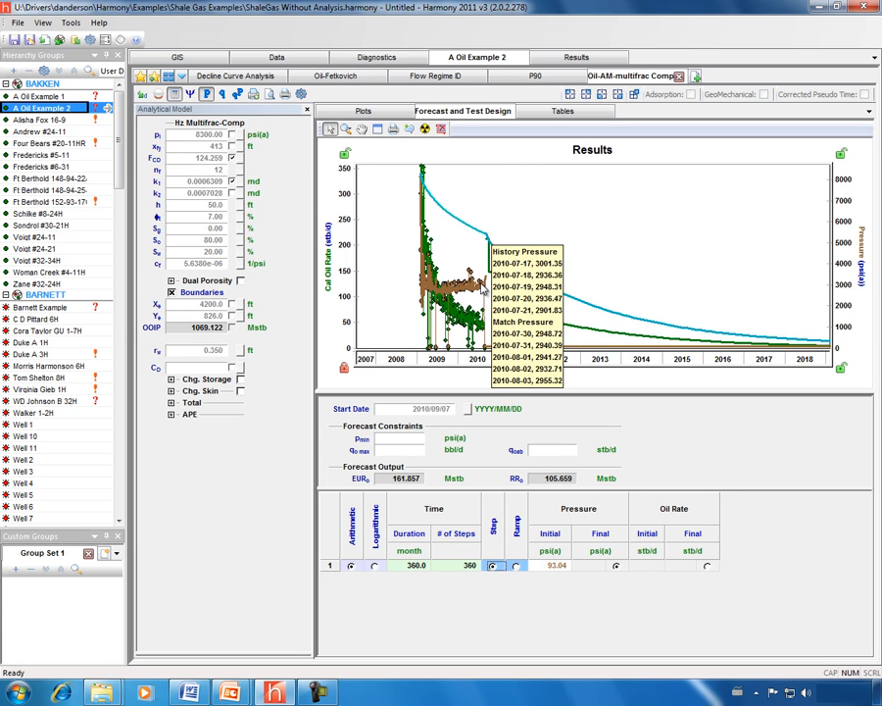
left_click(548, 565)
type("2900")
key("Return")
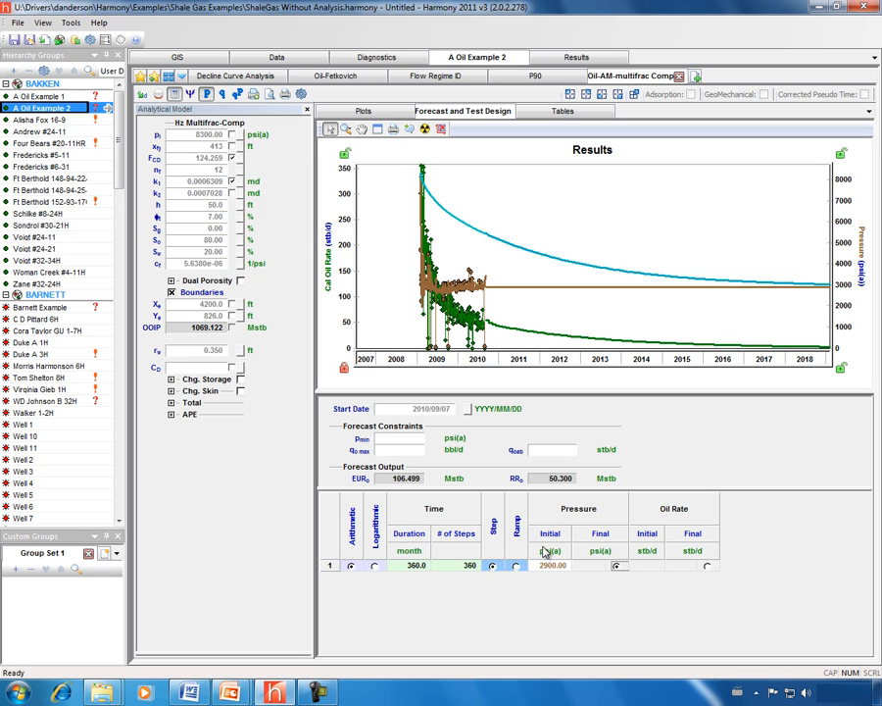
Constrain the analytical forecast with an abandonment oil rate of 3 stb/d.
left_click_drag(505, 361, 454, 360)
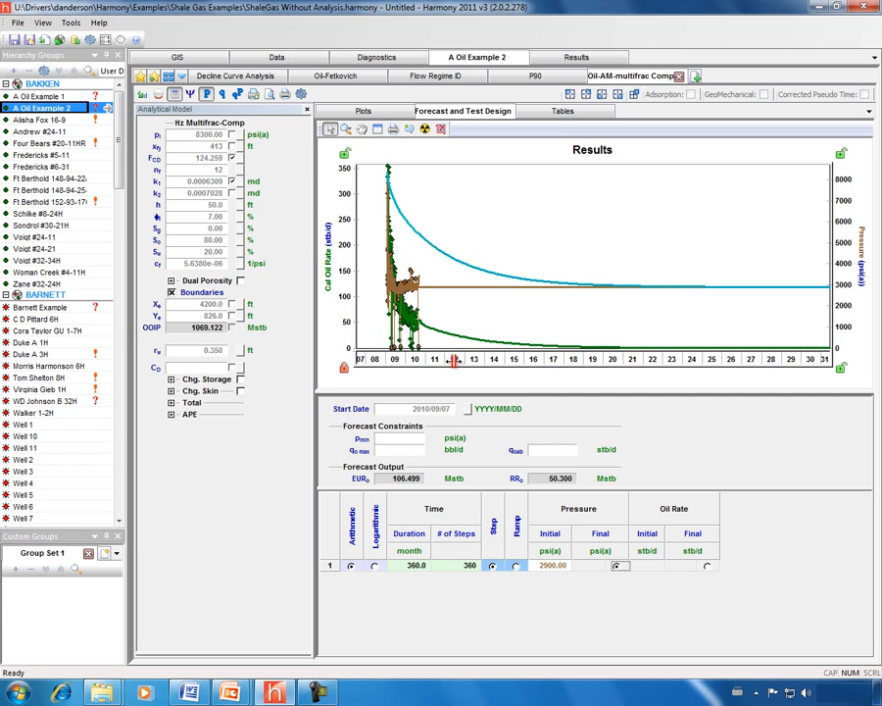
left_click(543, 450)
type("3")
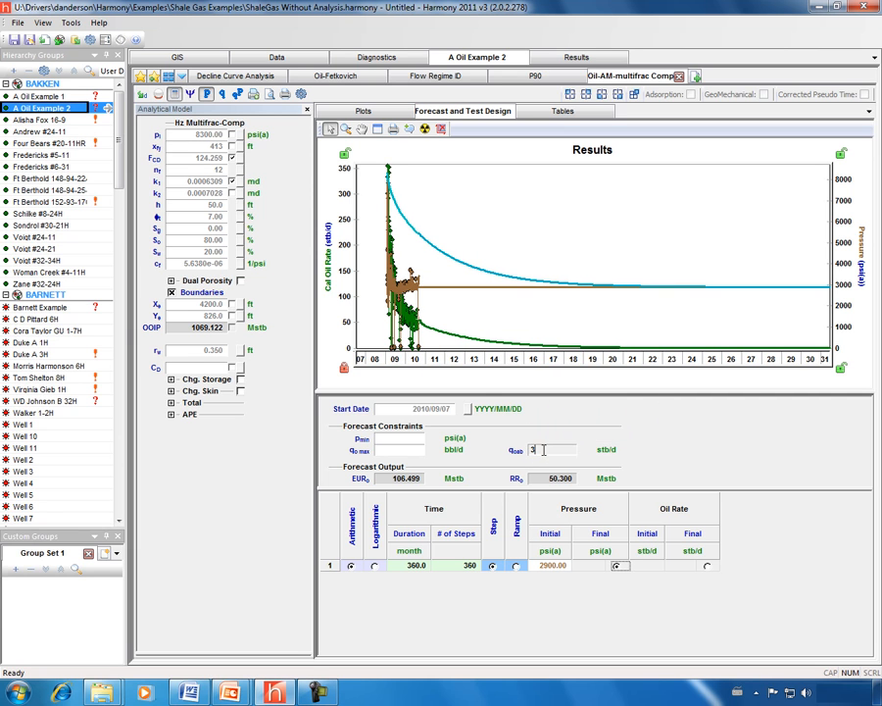
key("Return")
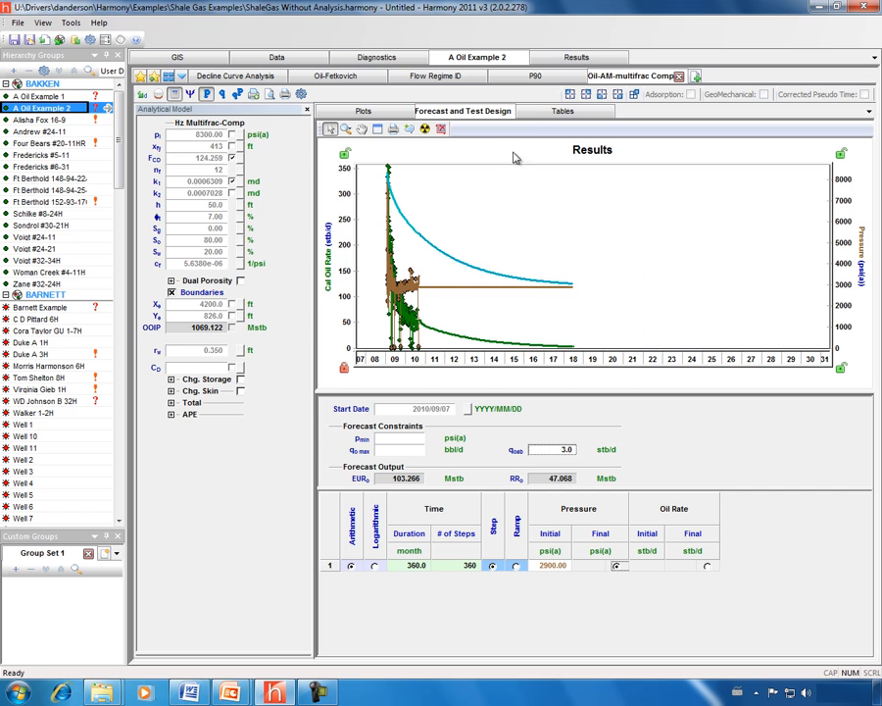
Set the final rate qf of the P90 unconventional reservoir forecast to 3 stb/d.
left_click(530, 77)
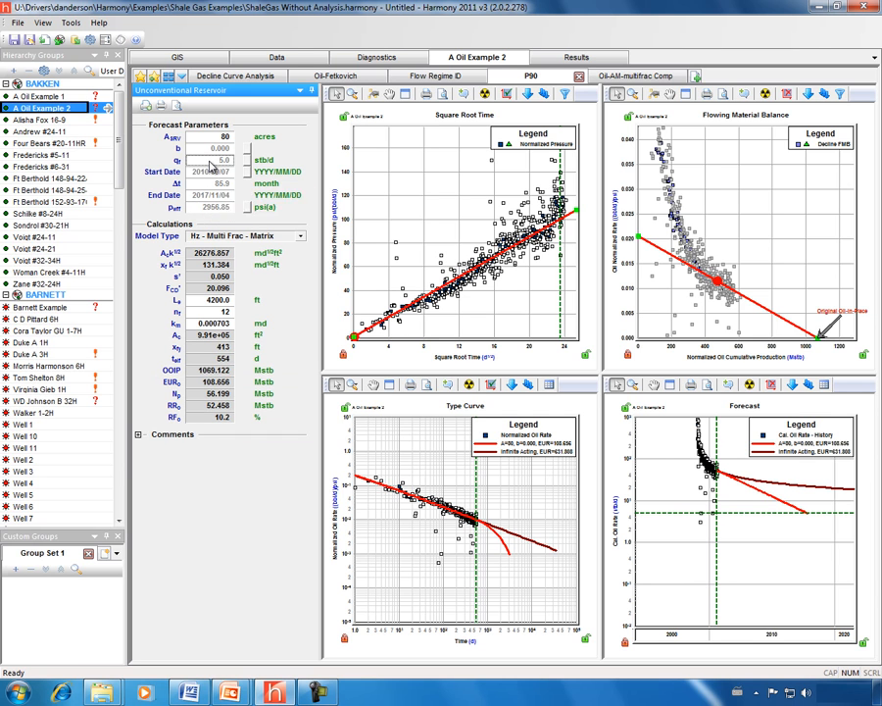
left_click(210, 160)
type("3")
key("Tab")
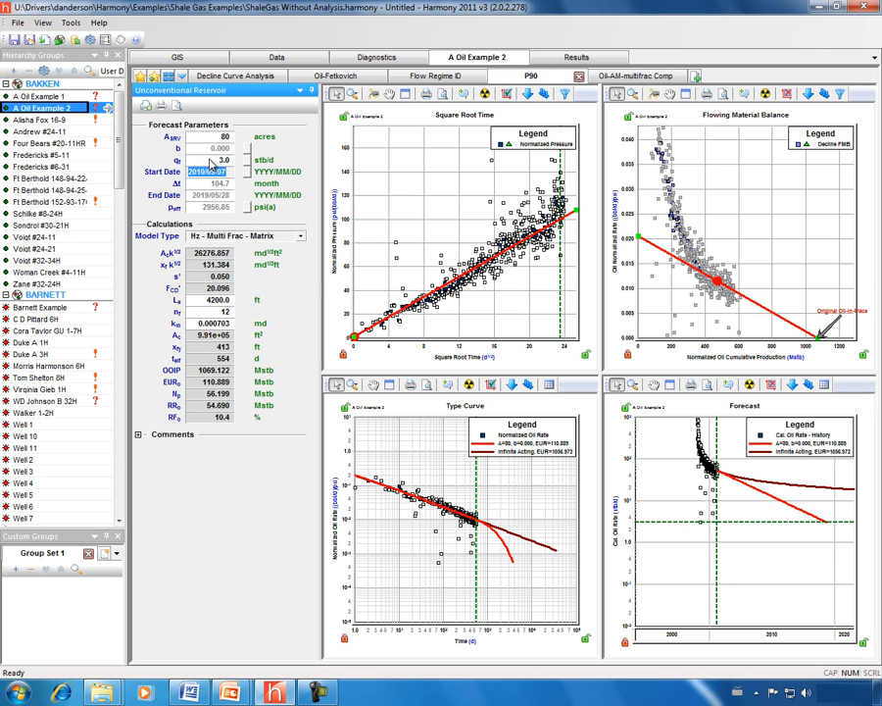
Rename the Oil-AM-multifrac Comp worksheet to P90 Analytical.
left_click(629, 77)
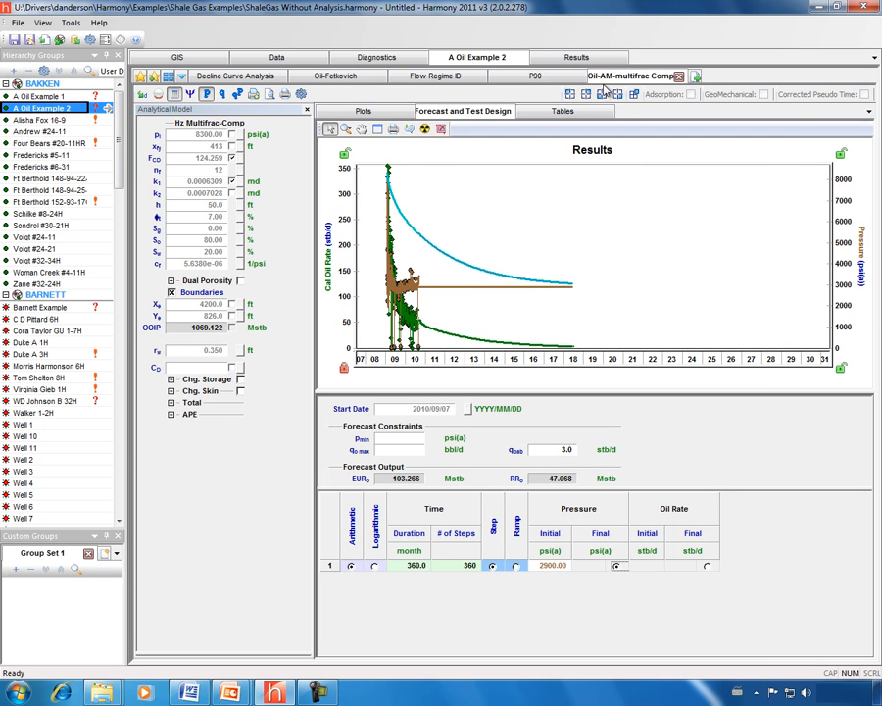
right_click(607, 78)
left_click(651, 82)
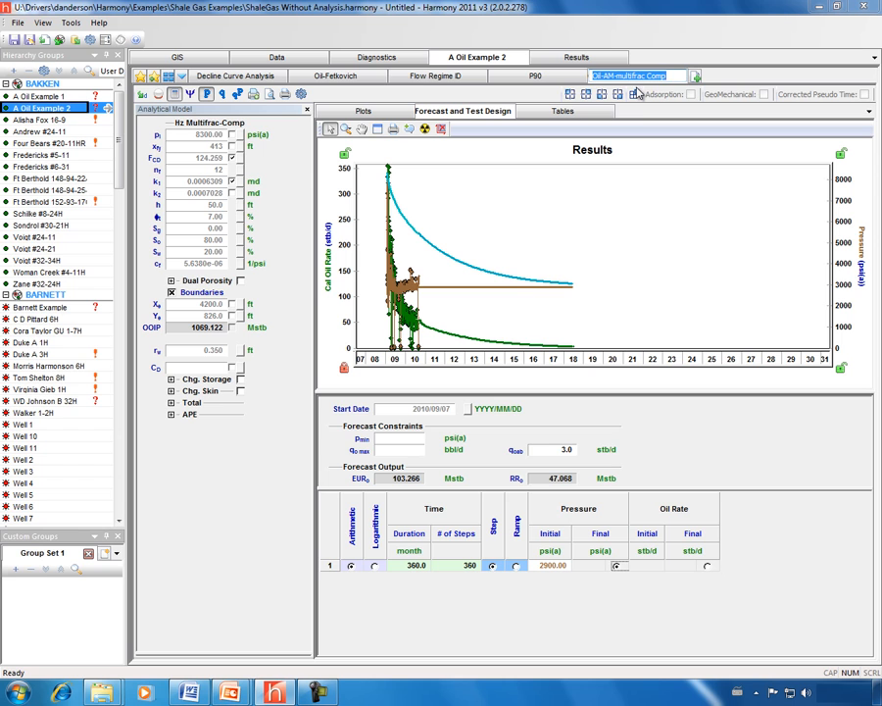
type("P90")
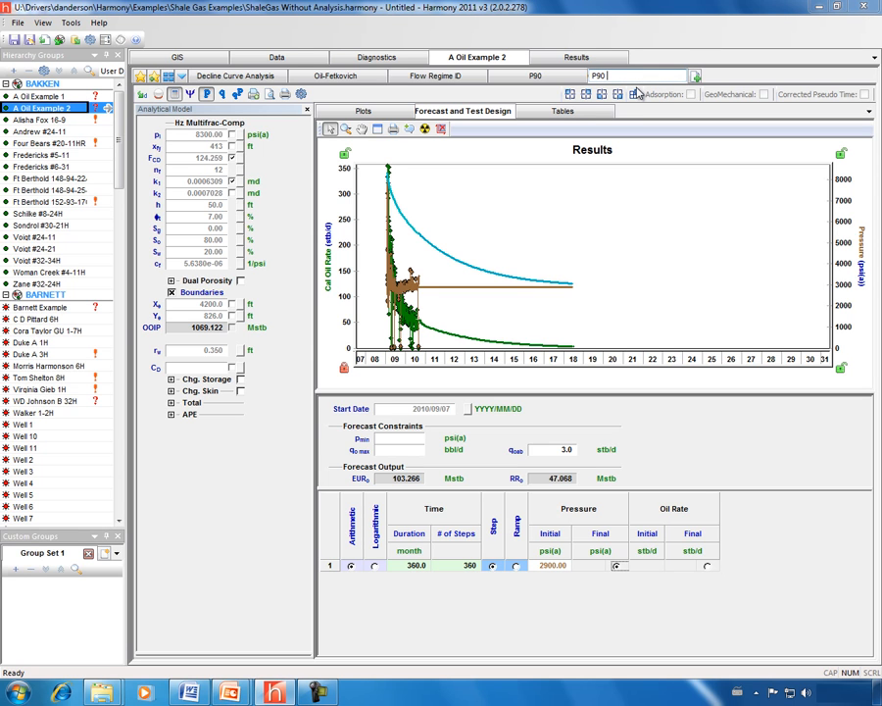
type(" Analytical")
key("Return")
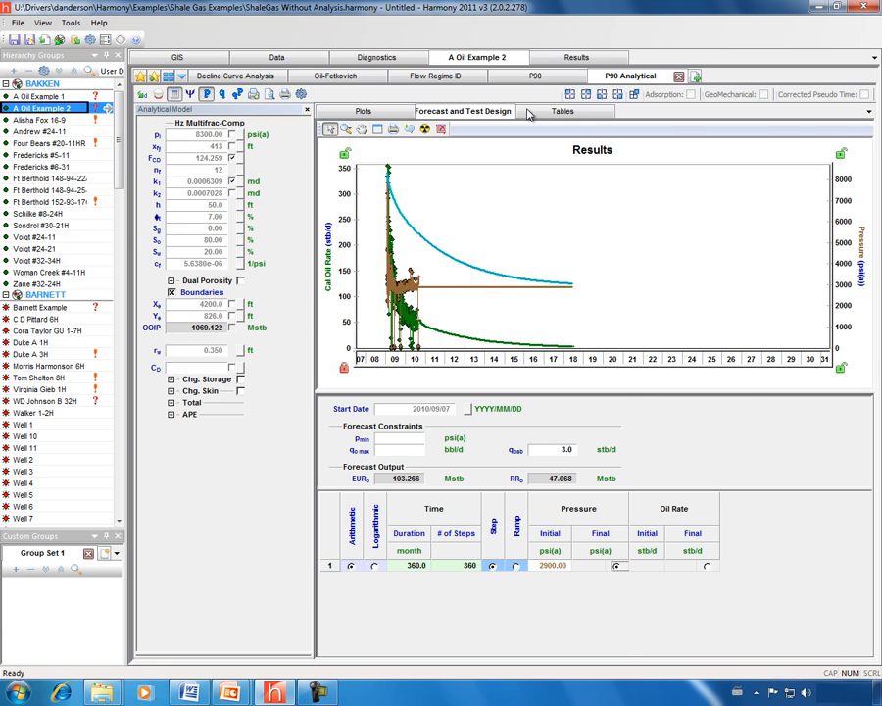
Overlay the P90 unconventional reservoir and P90 Analytical model forecasts on the decline curve plot to compare them with the decline analyses.
left_click(534, 75)
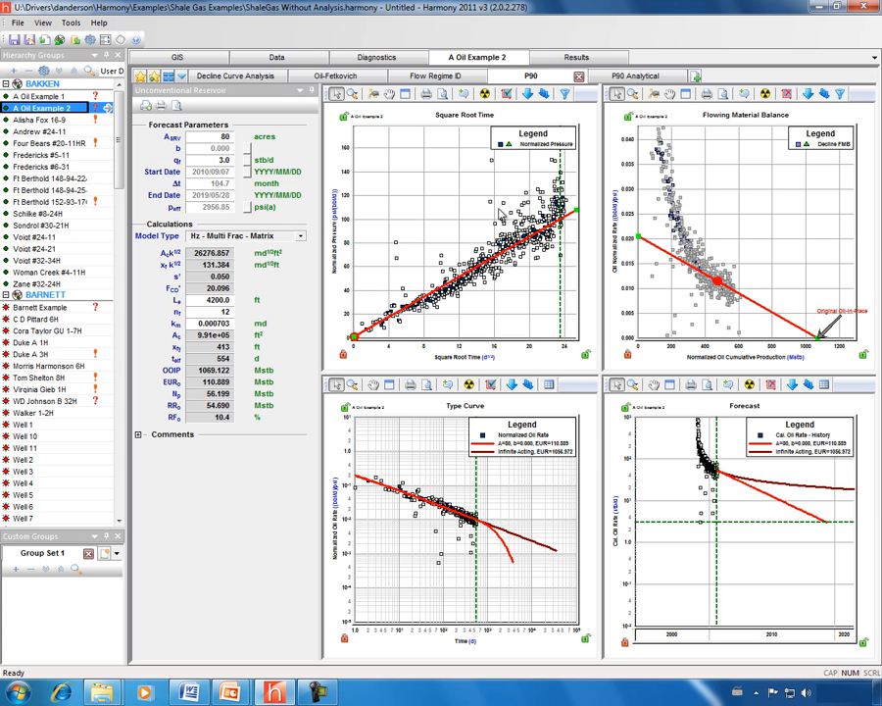
left_click(617, 77)
mouse_move(553, 352)
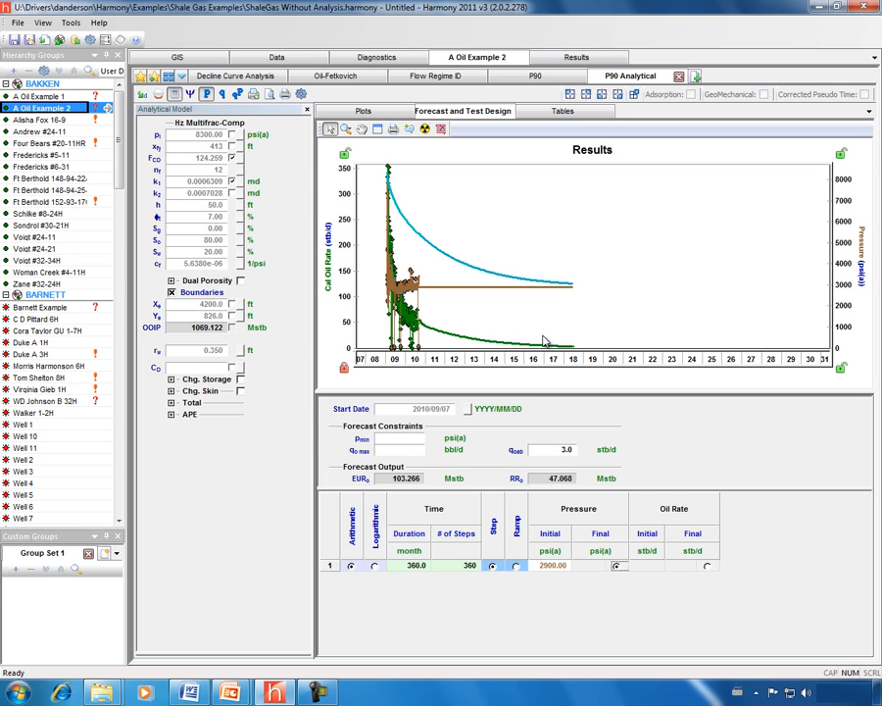
left_click(241, 80)
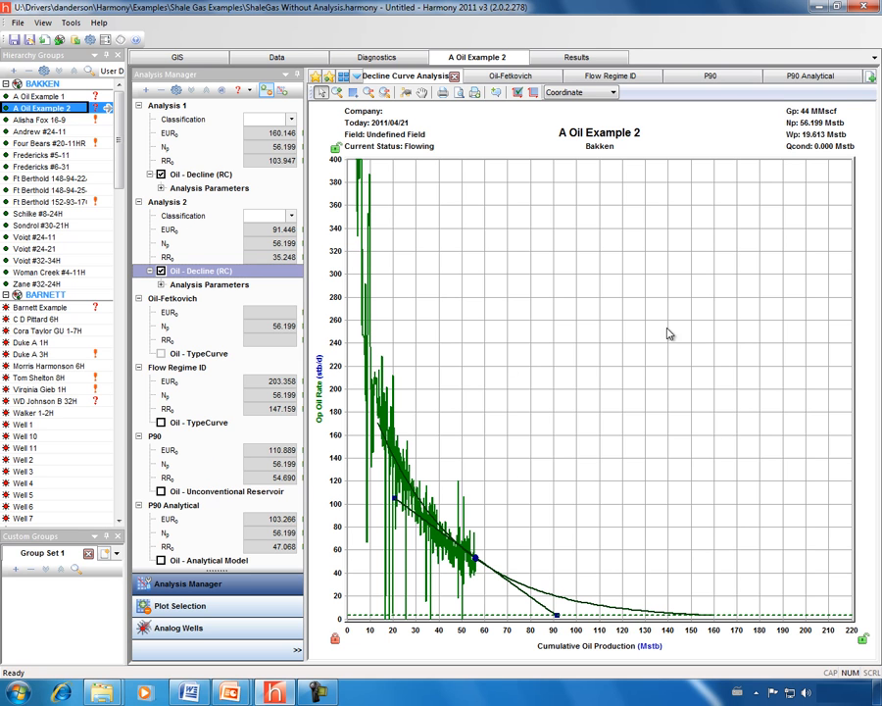
left_click(161, 492)
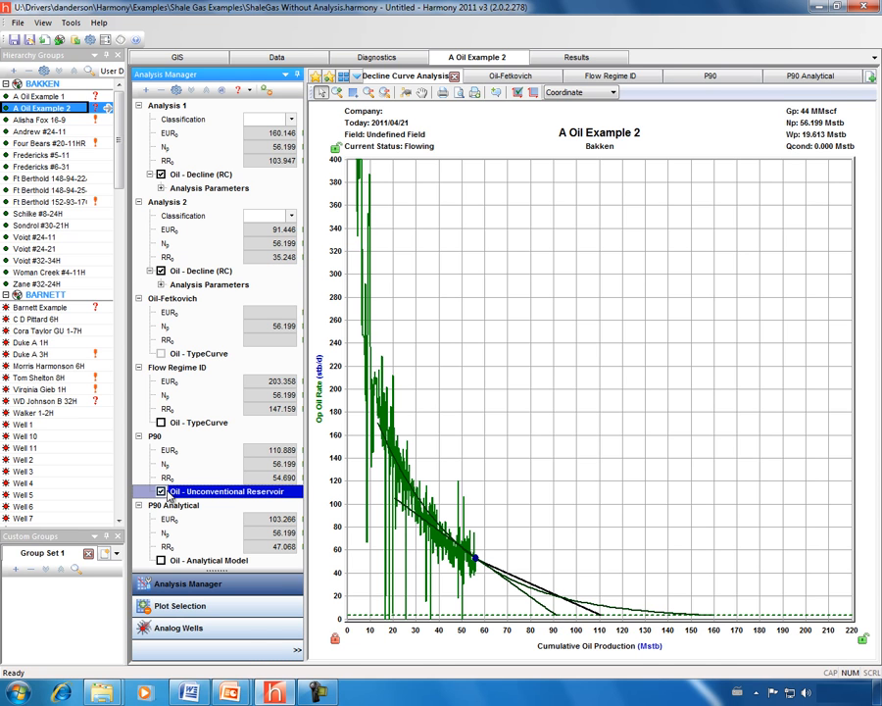
left_click(161, 561)
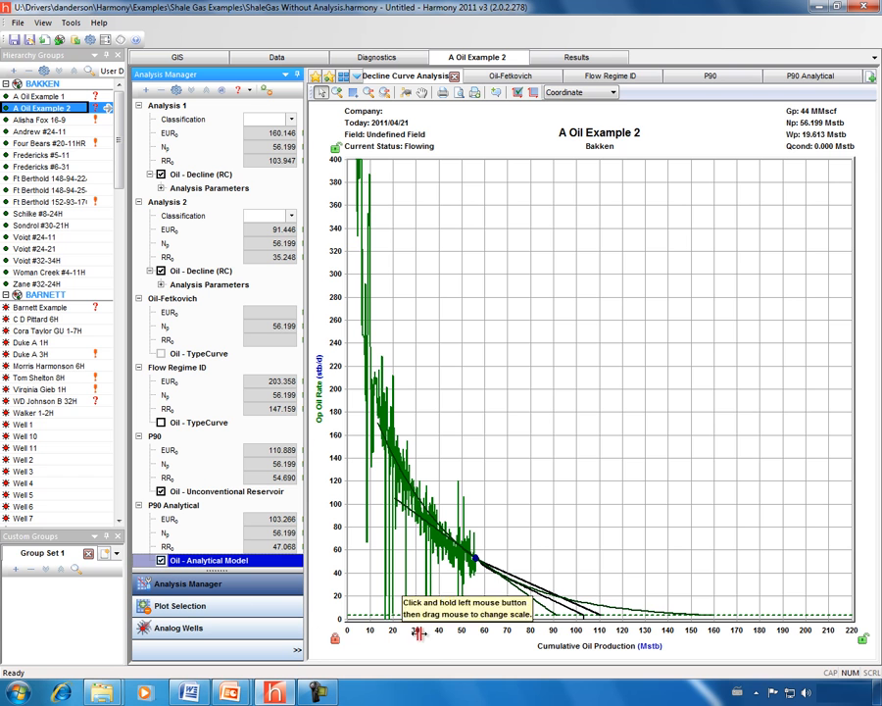
left_click_drag(540, 628, 596, 631)
left_click_drag(335, 591, 337, 516)
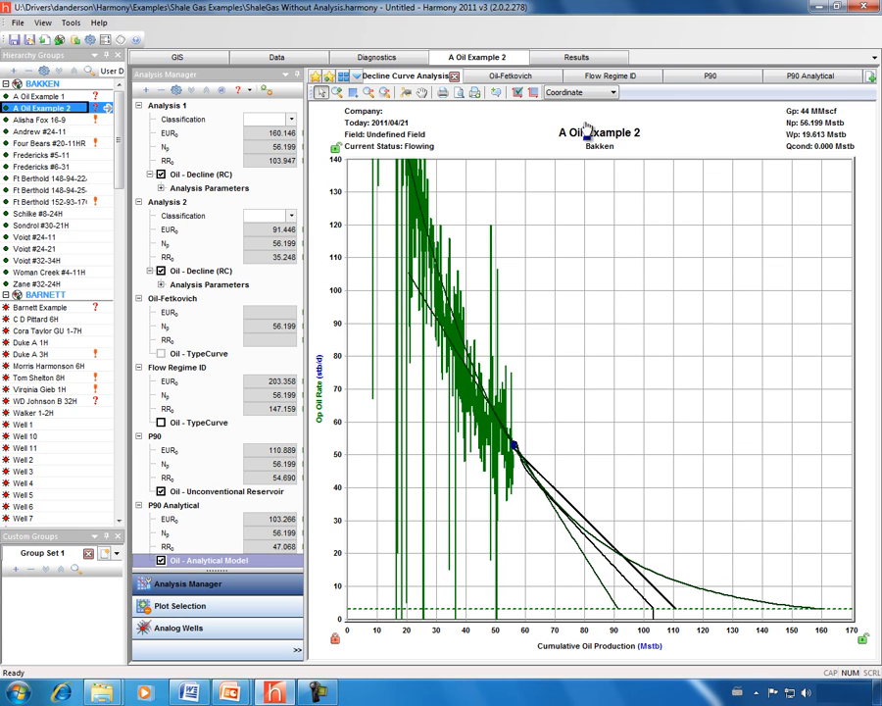